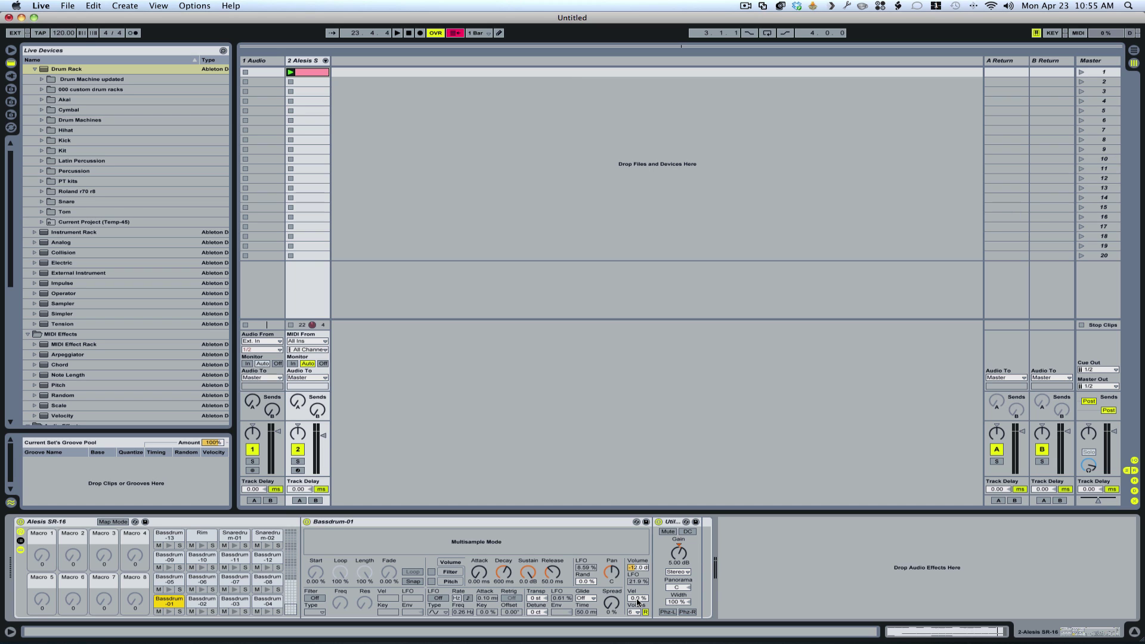
Open the drum clip's notes in Clip View and play it back once
{"action": "left_click", "coordinate": [527, 210]}
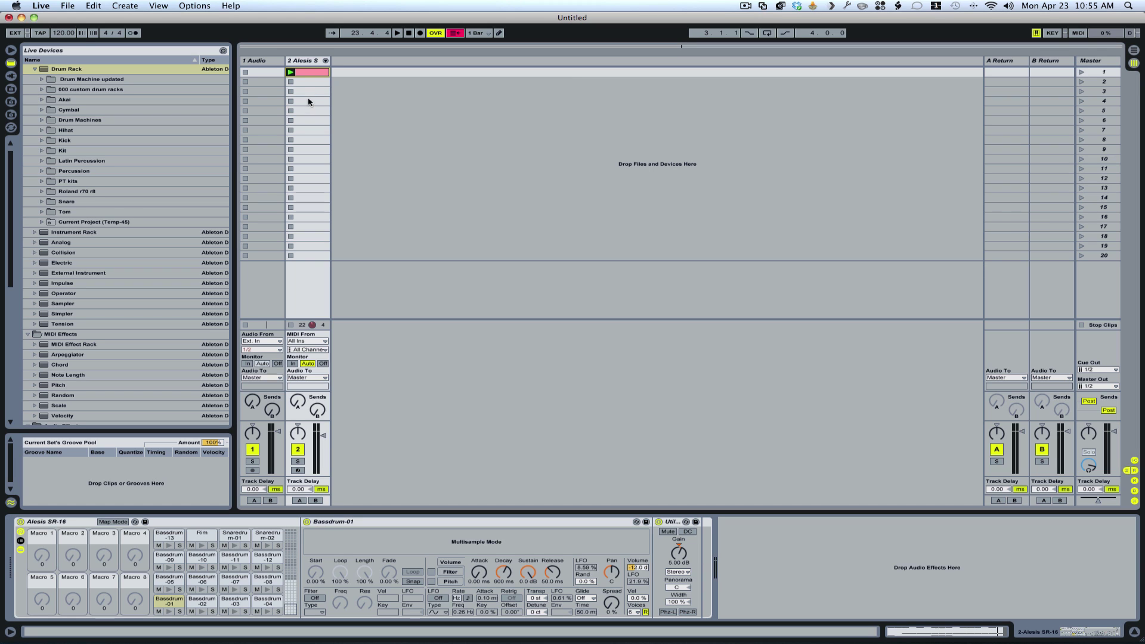
{"action": "double_click", "coordinate": [298, 73]}
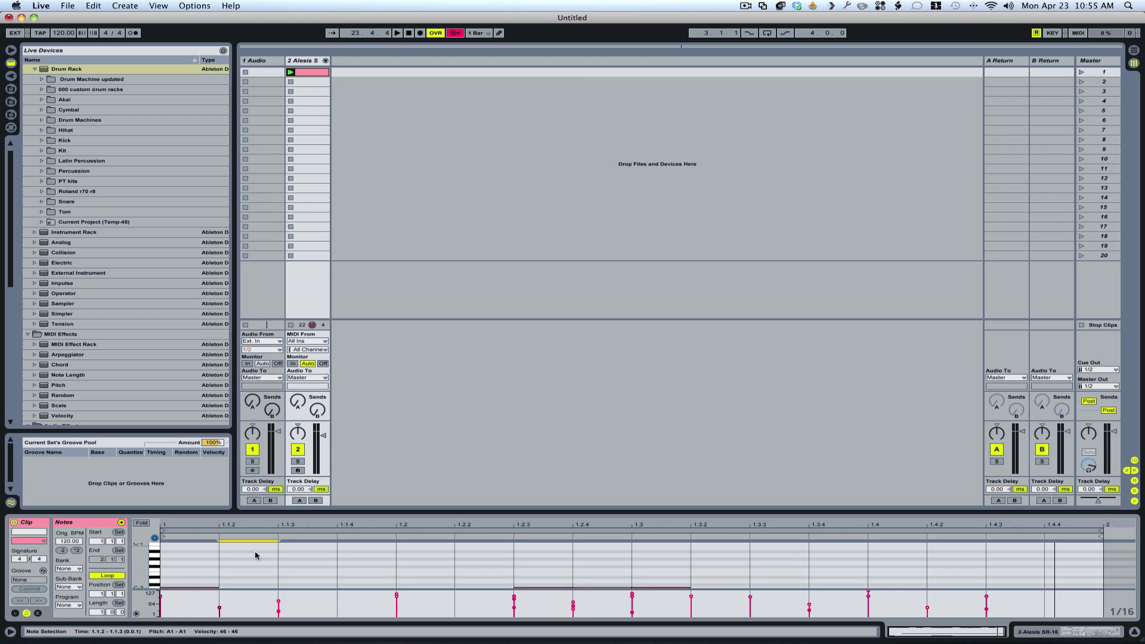
{"action": "scroll", "coordinate": [255, 555], "scroll_direction": "up", "scroll_amount": 5}
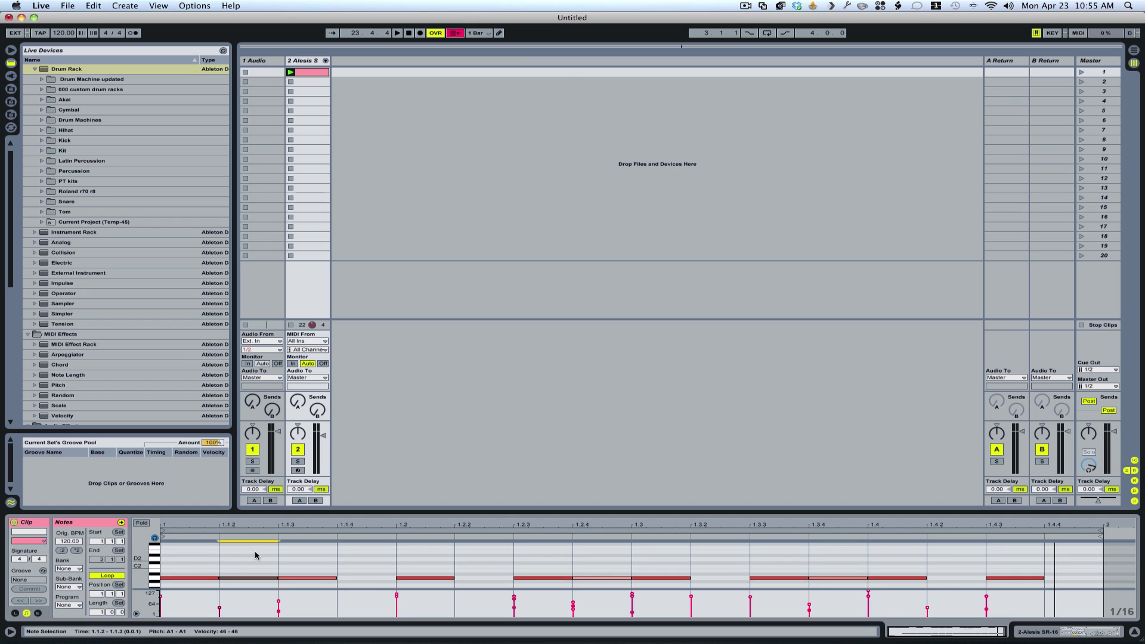
{"action": "left_click", "coordinate": [290, 72]}
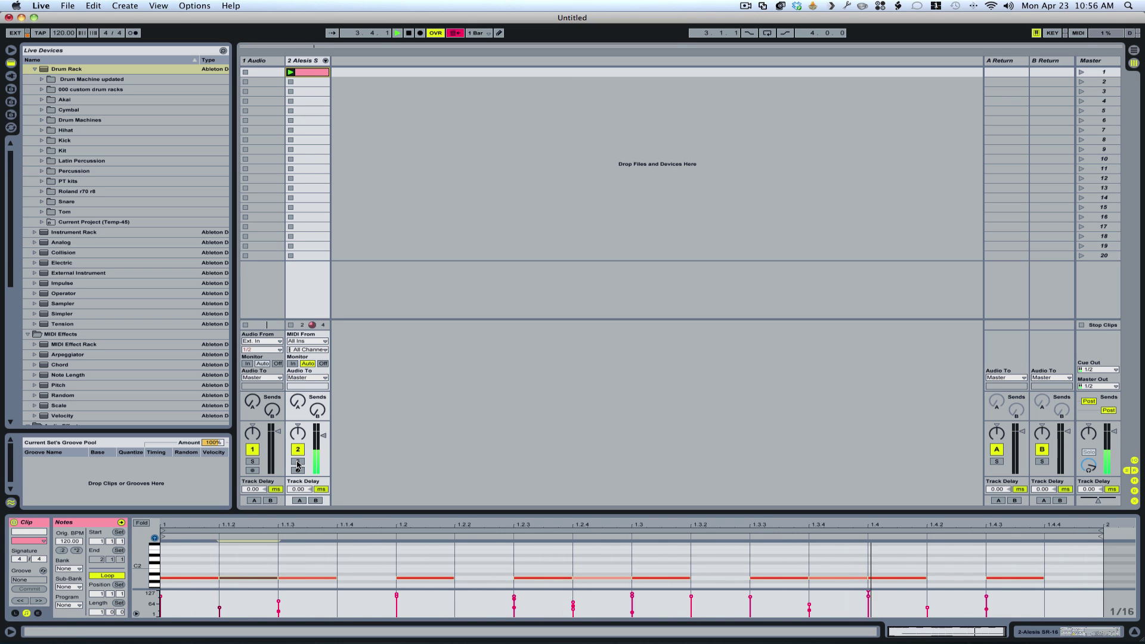
{"action": "key", "text": "space"}
Set Bassdrum-01's Vel to 70%, recheck the clip's notes, then return to the drum rack
{"action": "left_click", "coordinate": [309, 60]}
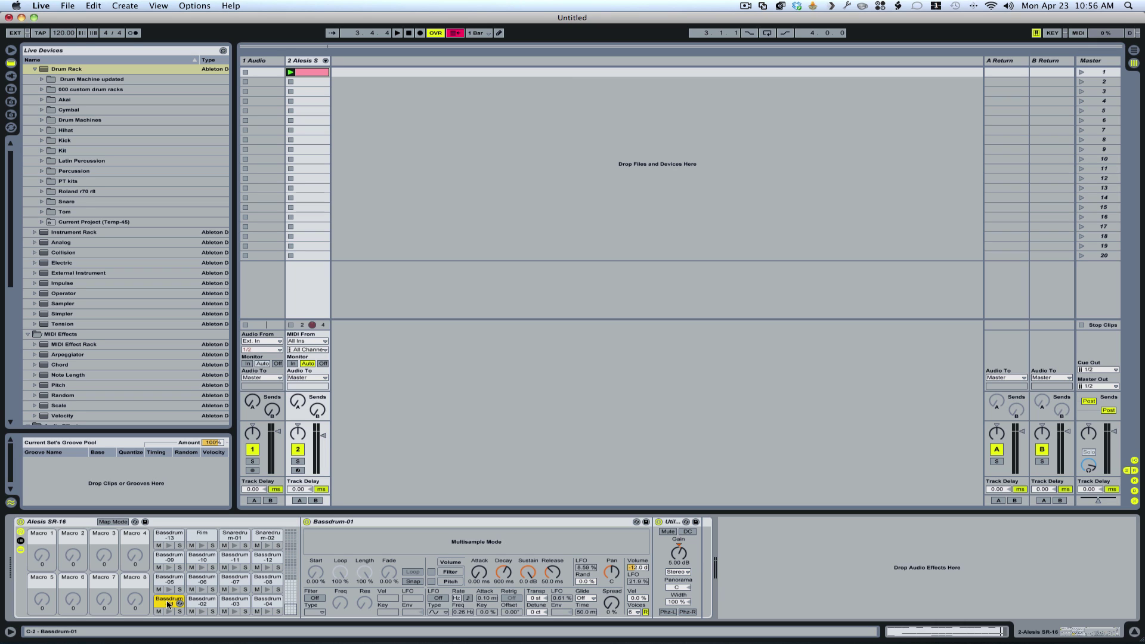
{"action": "left_click", "coordinate": [637, 598]}
{"action": "left_click", "coordinate": [303, 73]}
{"action": "double_click", "coordinate": [303, 73]}
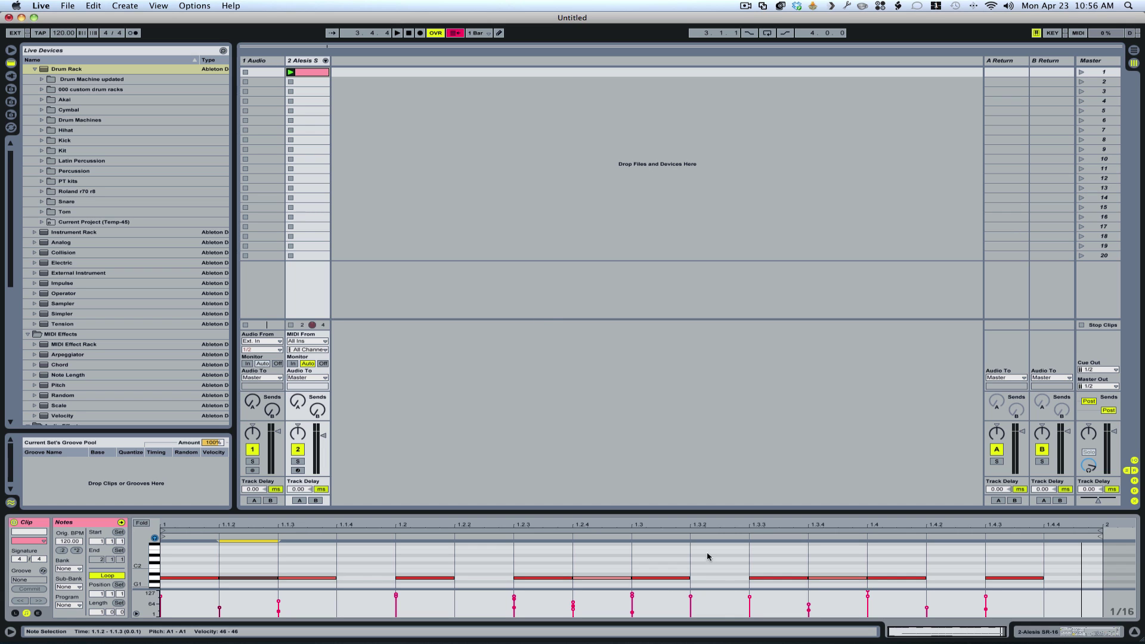
{"action": "left_click", "coordinate": [307, 63]}
{"action": "left_click", "coordinate": [307, 62]}
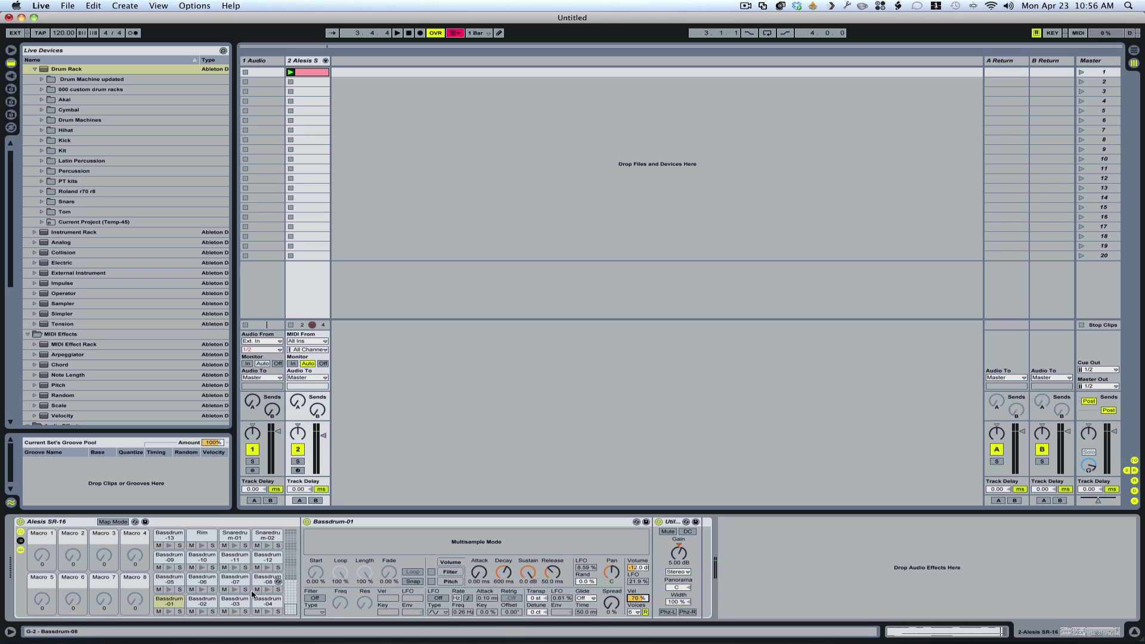
With the beat playing, raise Snaredrum-01's velocity amount to 74%
{"action": "key", "text": "space"}
{"action": "left_click", "coordinate": [235, 537]}
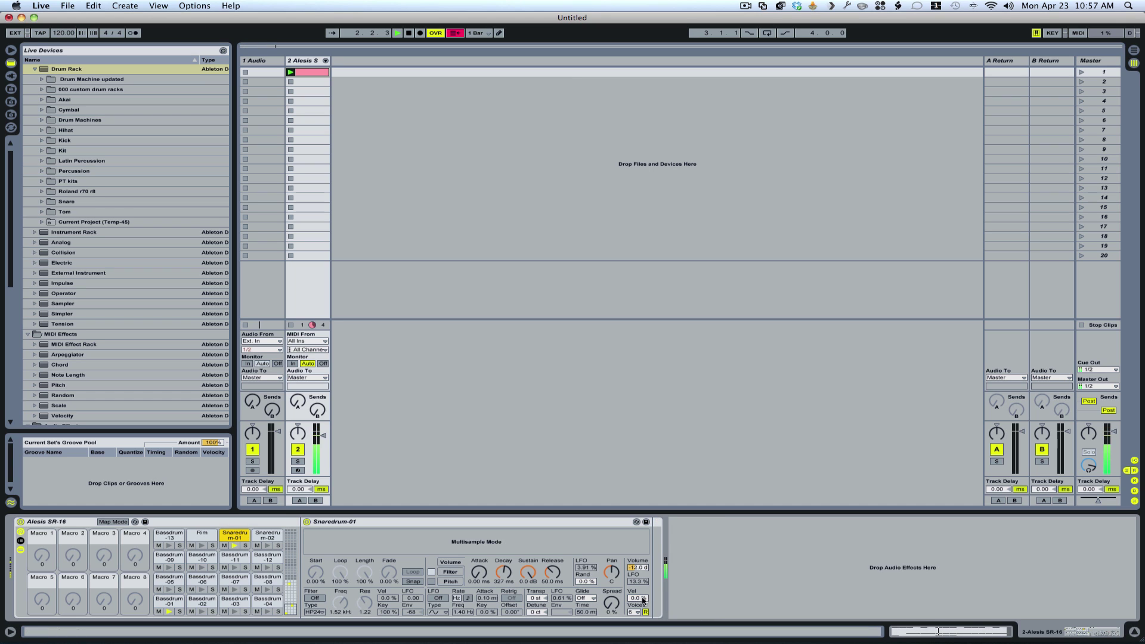
{"action": "left_click_drag", "start_coordinate": [638, 598], "coordinate": [638, 576]}
Raise the Shaker pad's velocity amount to 73%, then stop playback
{"action": "left_click_drag", "start_coordinate": [286, 611], "coordinate": [288, 588]}
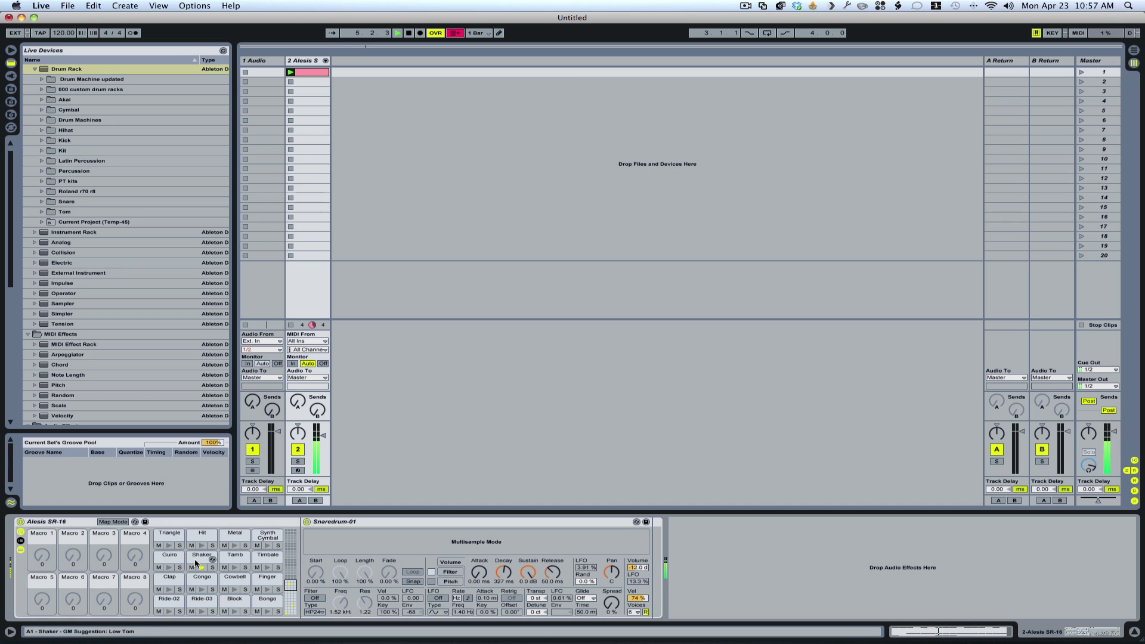
{"action": "left_click", "coordinate": [196, 562]}
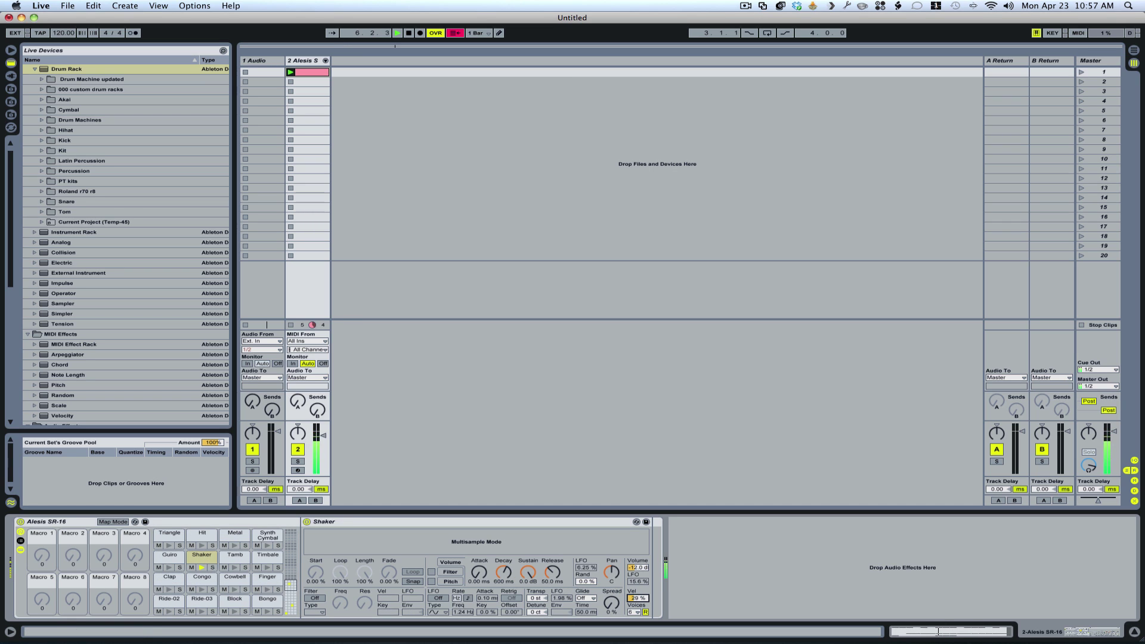
{"action": "mouse_move", "coordinate": [638, 597]}
{"action": "left_mouse_down"}
{"action": "mouse_move", "coordinate": [638, 588]}
{"action": "mouse_move", "coordinate": [638, 598]}
{"action": "left_mouse_up"}
{"action": "key", "text": "space"}
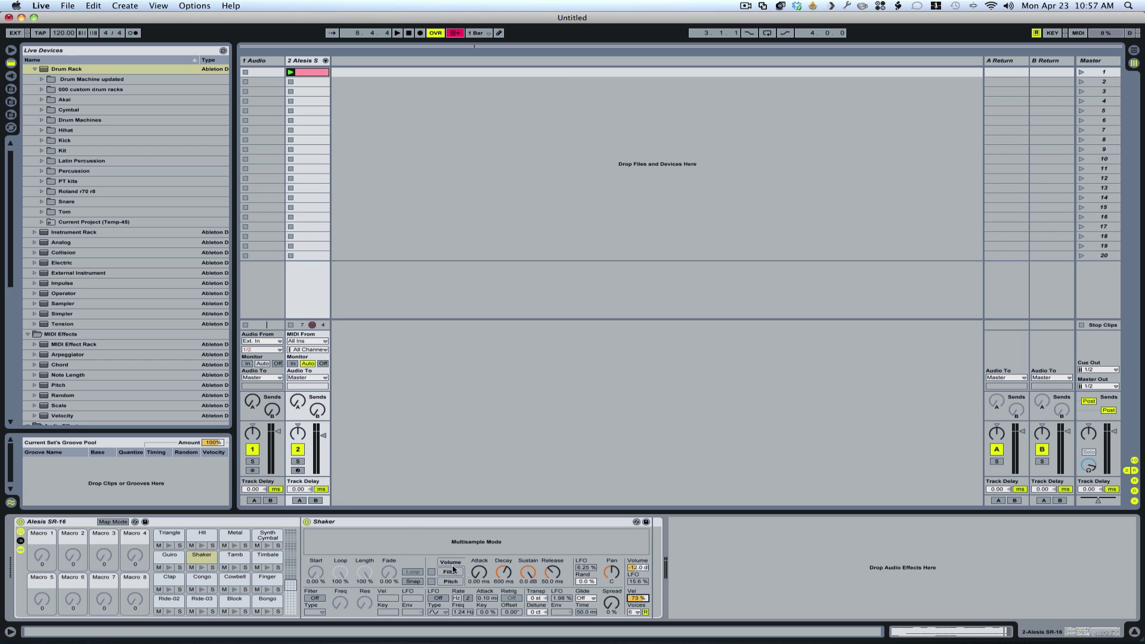
Convert the Shaker, Snaredrum-01 and Bassdrum-01 Simplers to Samplers via each device's context menu
{"action": "left_click", "coordinate": [388, 523]}
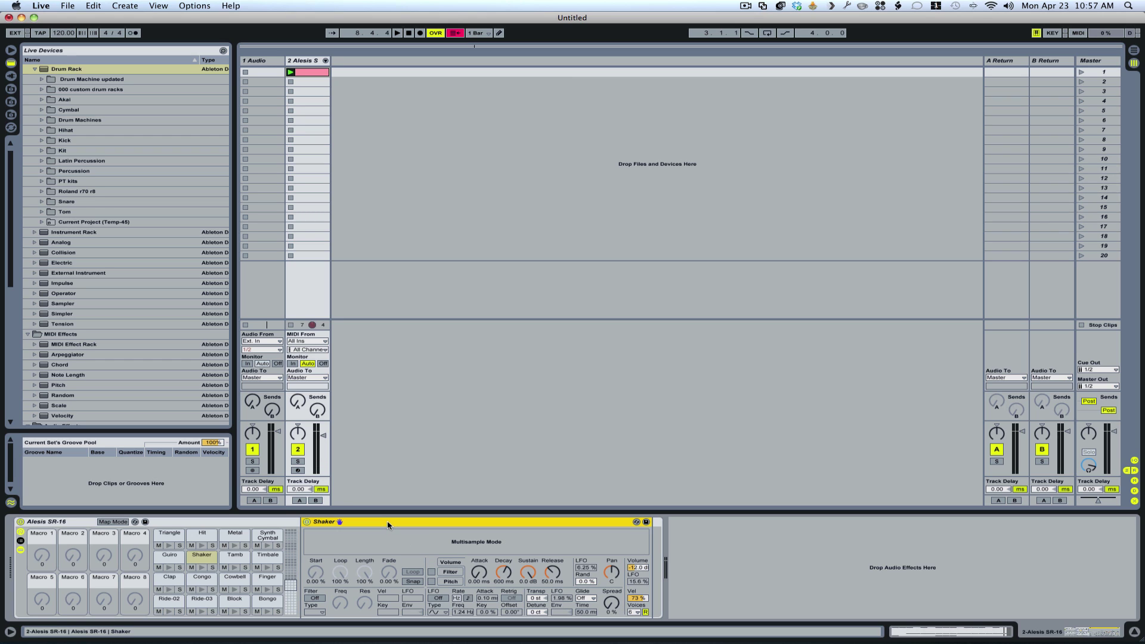
{"action": "right_click", "coordinate": [436, 525]}
{"action": "left_click", "coordinate": [480, 519]}
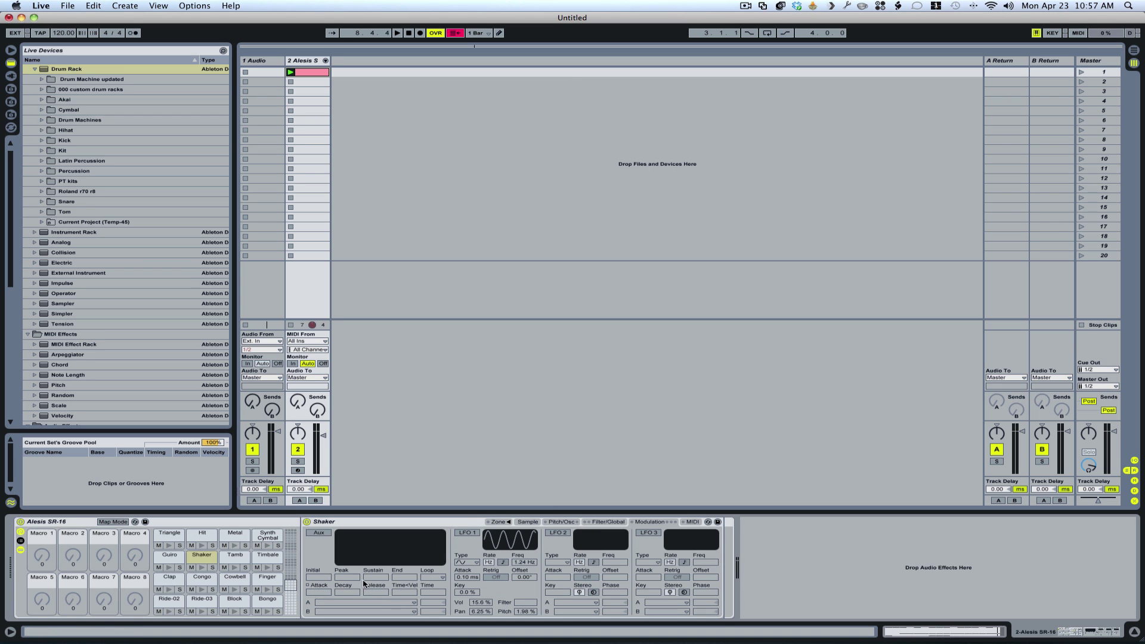
{"action": "left_click", "coordinate": [294, 597]}
{"action": "left_click", "coordinate": [234, 602]}
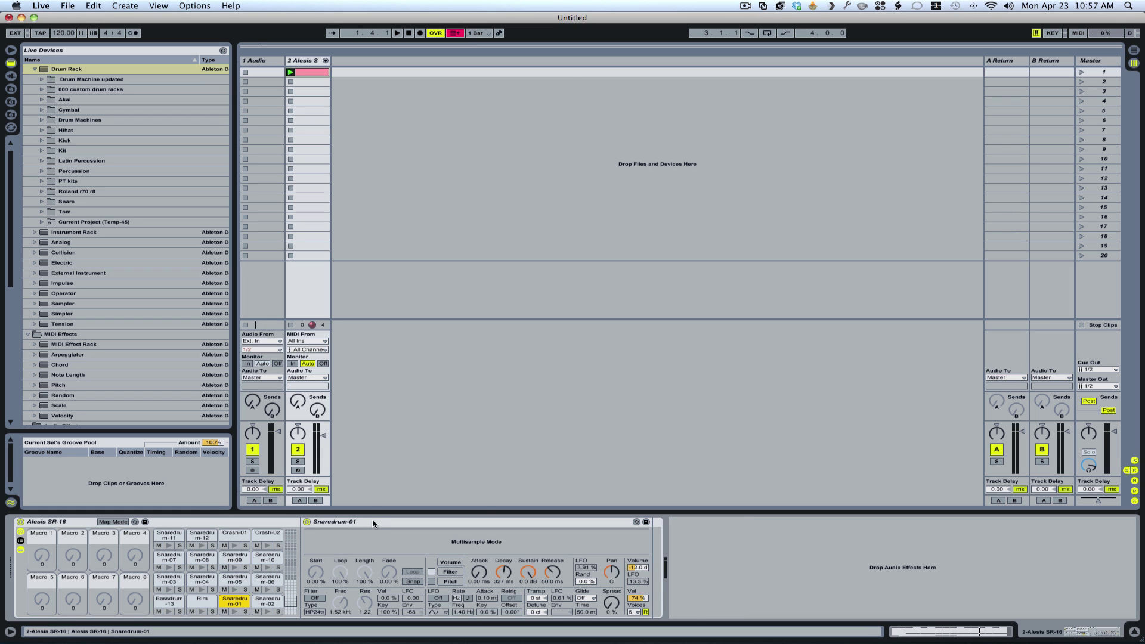
{"action": "right_click", "coordinate": [371, 523]}
{"action": "left_click", "coordinate": [420, 514]}
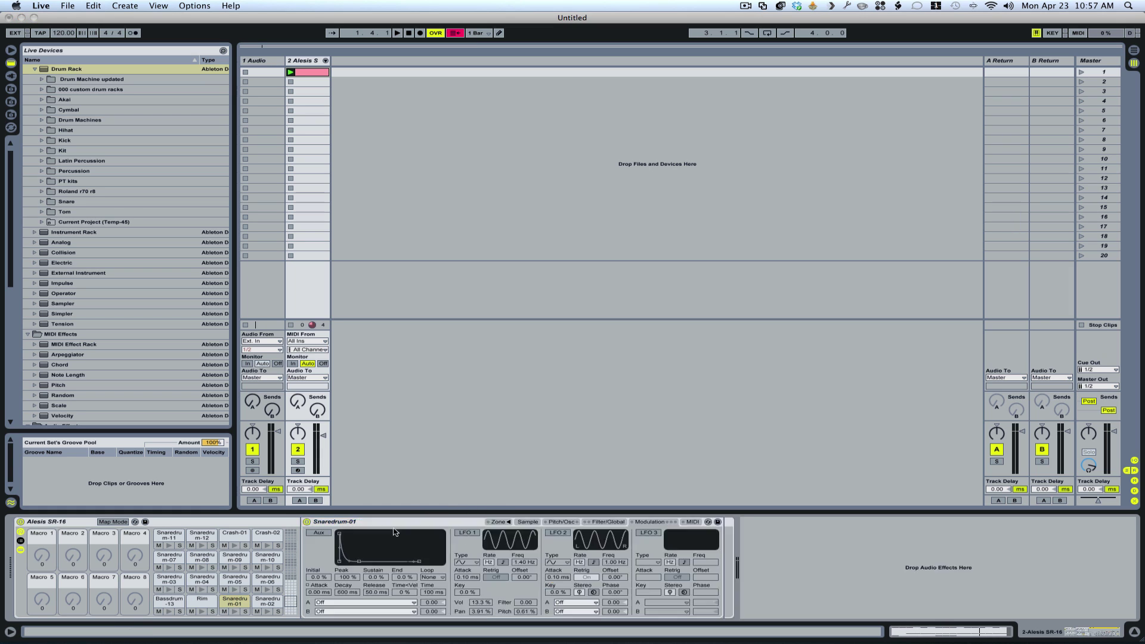
{"action": "left_click", "coordinate": [293, 607]}
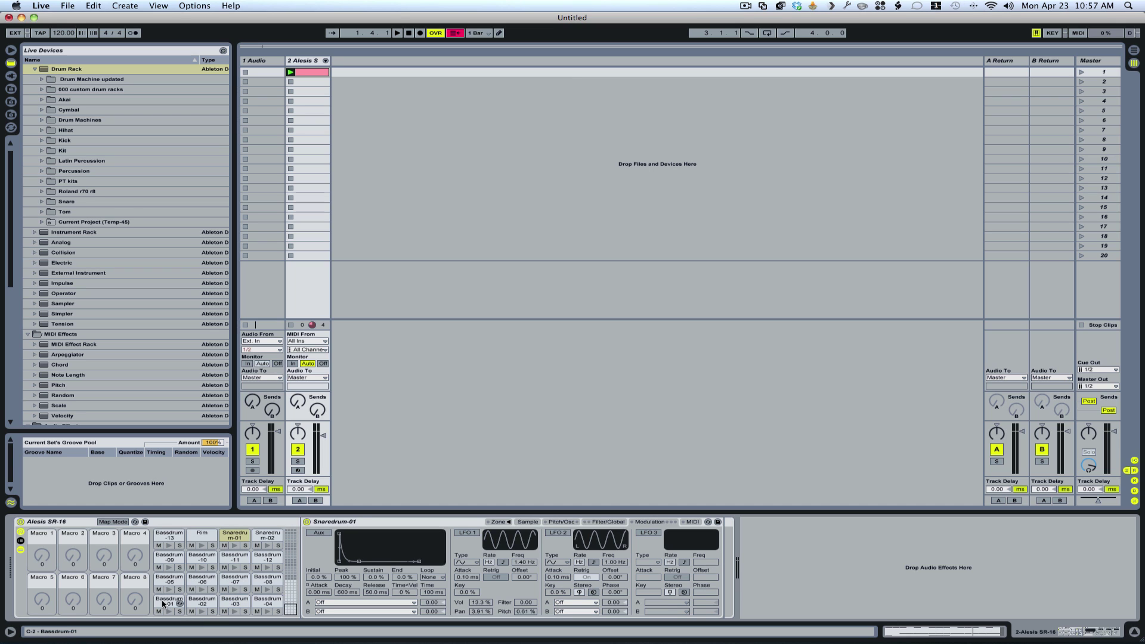
{"action": "left_click", "coordinate": [169, 601]}
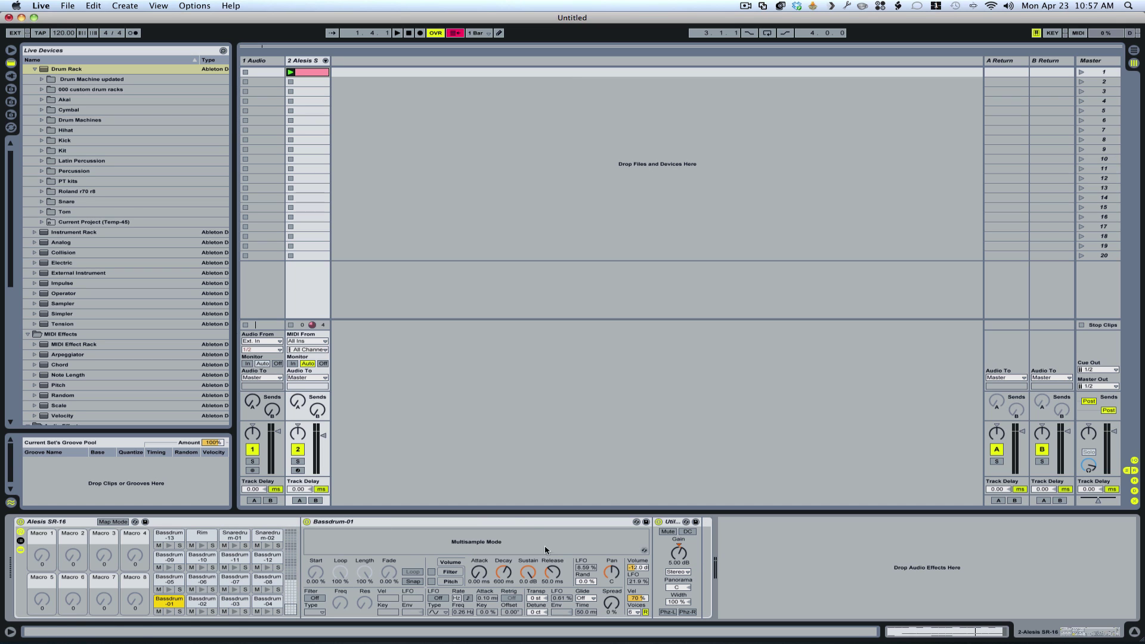
{"action": "right_click", "coordinate": [512, 526]}
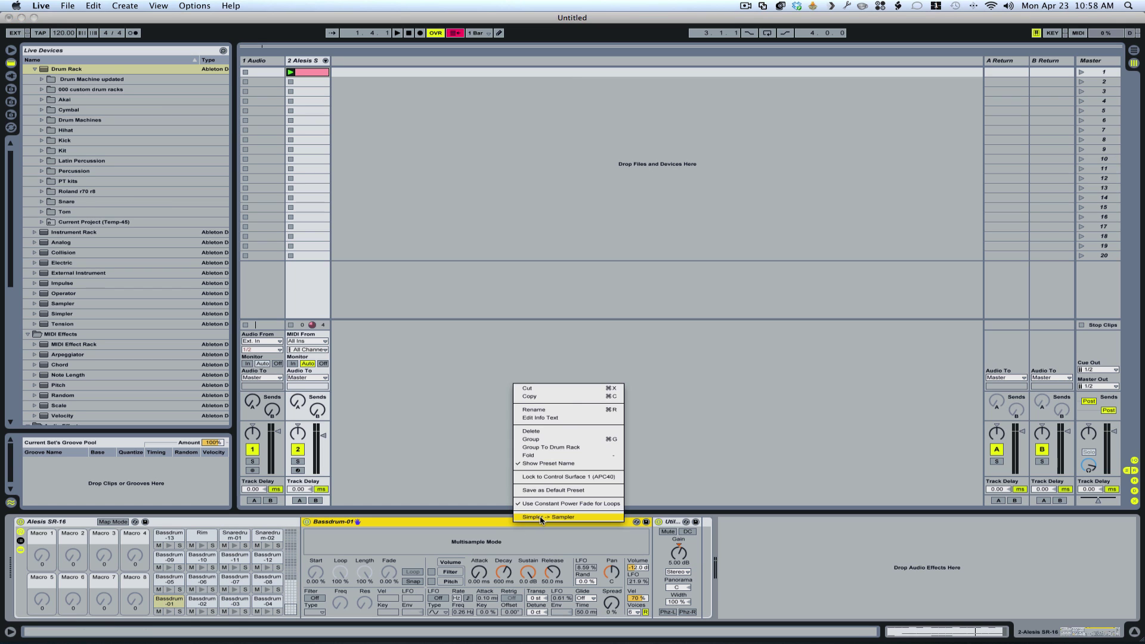
{"action": "left_click", "coordinate": [540, 520]}
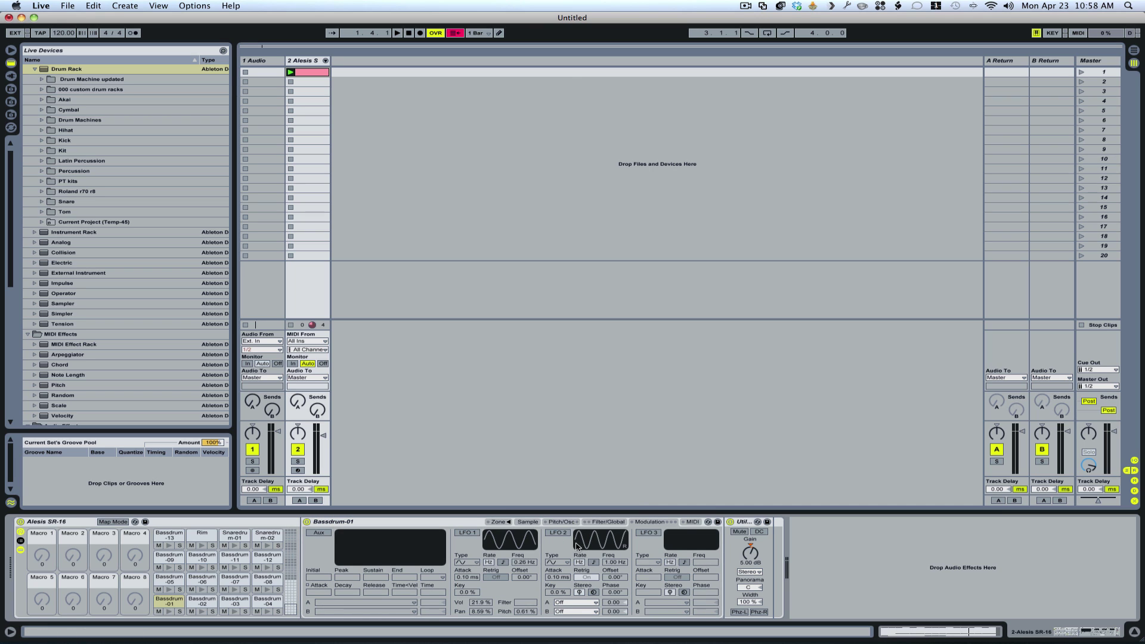
Select the Snaredrum-01 pad and view its Sampler's Sample tab, then its Modulation tab
{"action": "left_click", "coordinate": [291, 594]}
{"action": "left_click", "coordinate": [290, 604]}
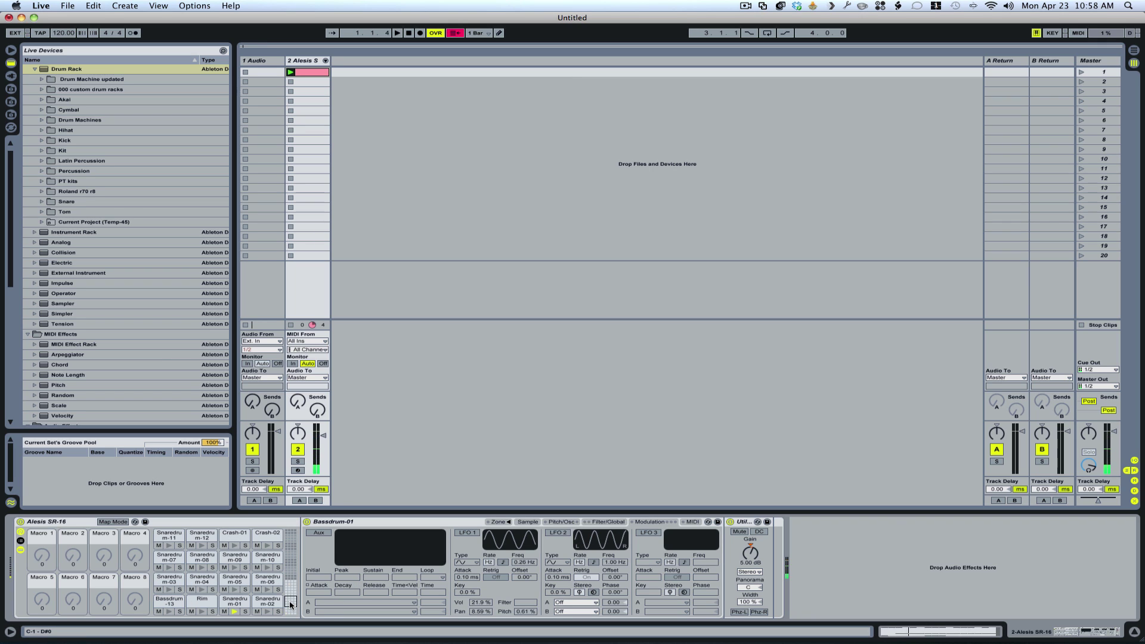
{"action": "left_click", "coordinate": [233, 603]}
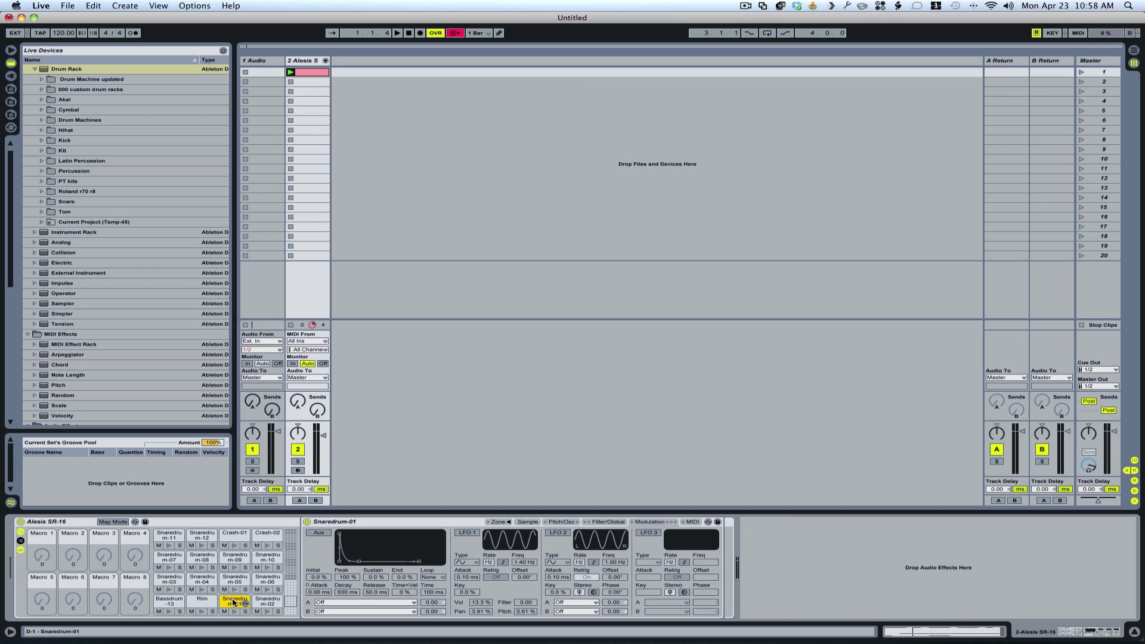
{"action": "left_click", "coordinate": [528, 522]}
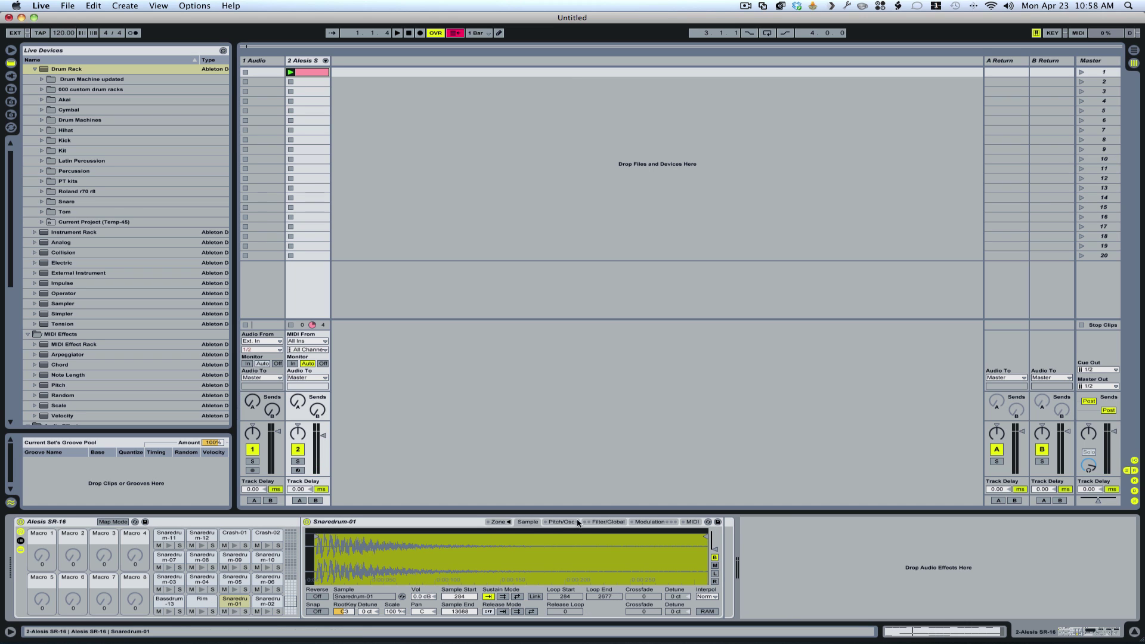
{"action": "left_click", "coordinate": [648, 522]}
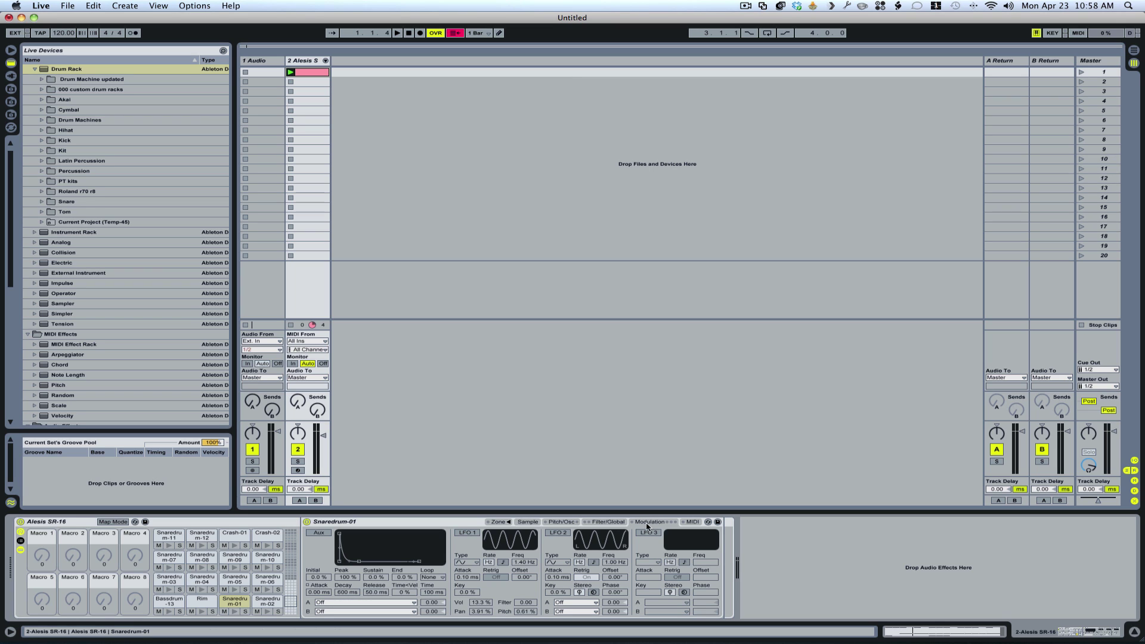
Enable the snare's LFO 1 at 1.31 Hz and reset its pan and pitch amounts to zero
{"action": "left_click", "coordinate": [466, 533]}
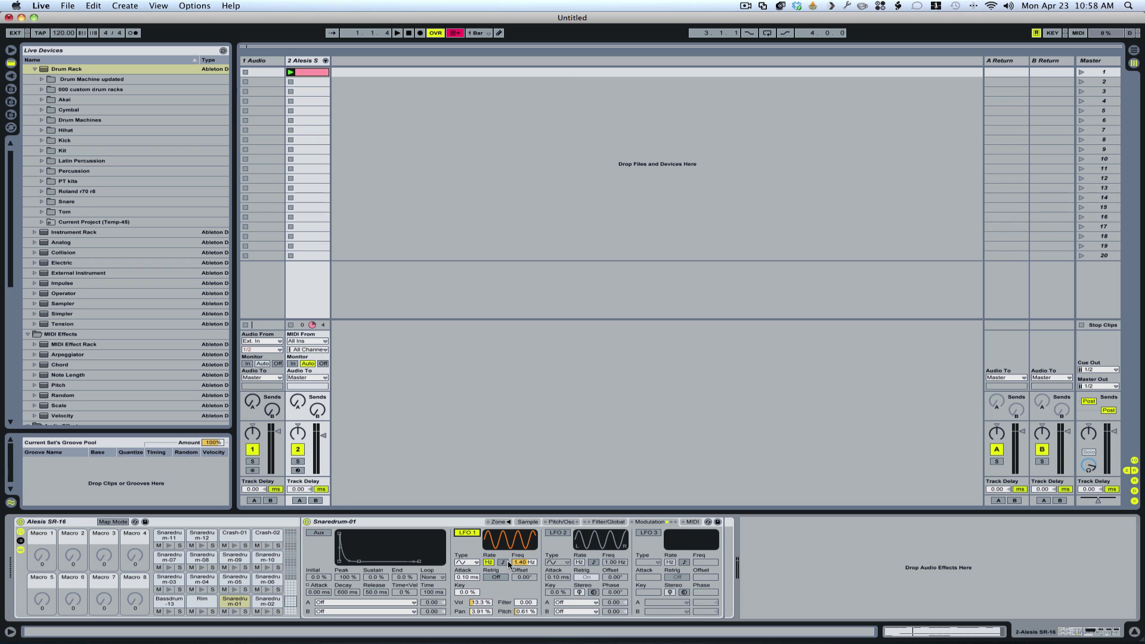
{"action": "left_click_drag", "start_coordinate": [510, 565], "coordinate": [510, 566]}
{"action": "left_click", "coordinate": [480, 604]}
{"action": "left_click", "coordinate": [481, 612]}
{"action": "key", "text": "Delete"}
{"action": "left_click", "coordinate": [517, 612]}
{"action": "key", "text": "Delete"}
Raise LFO 1 volume modulation to 18% and nudge pitch modulation up slightly
{"action": "left_click_drag", "start_coordinate": [476, 603], "coordinate": [476, 590]}
{"action": "left_click", "coordinate": [481, 611]}
{"action": "left_click", "coordinate": [524, 613]}
{"action": "left_click_drag", "start_coordinate": [525, 614], "coordinate": [522, 616]}
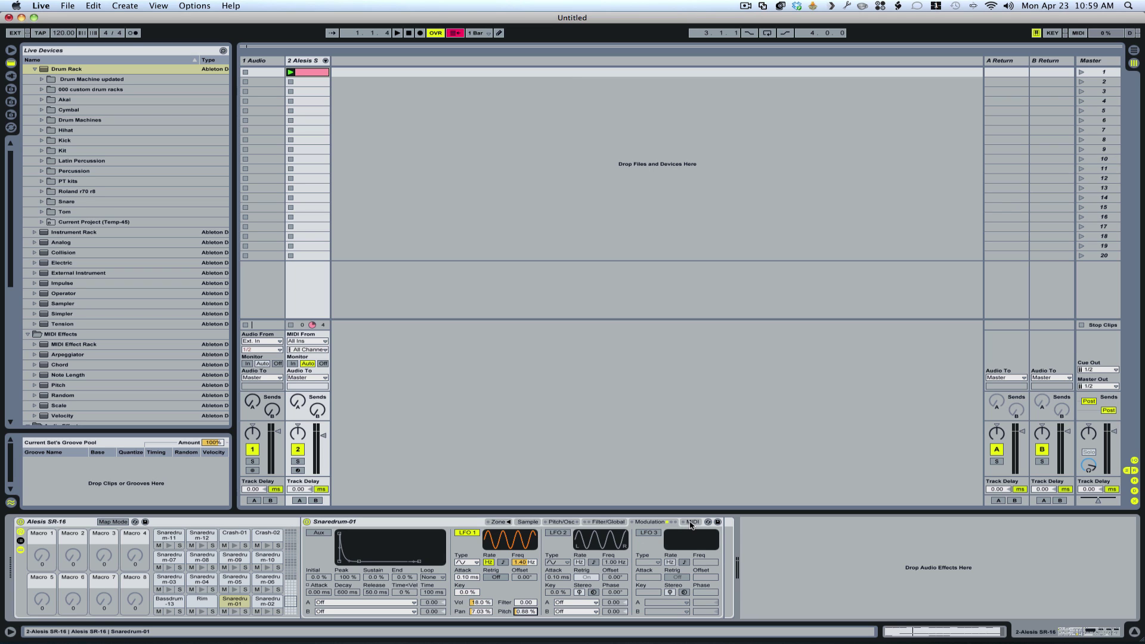
Set velocity's Sample Offset amount in the snare Sampler's MIDI tab to -17.16
{"action": "left_click", "coordinate": [528, 523]}
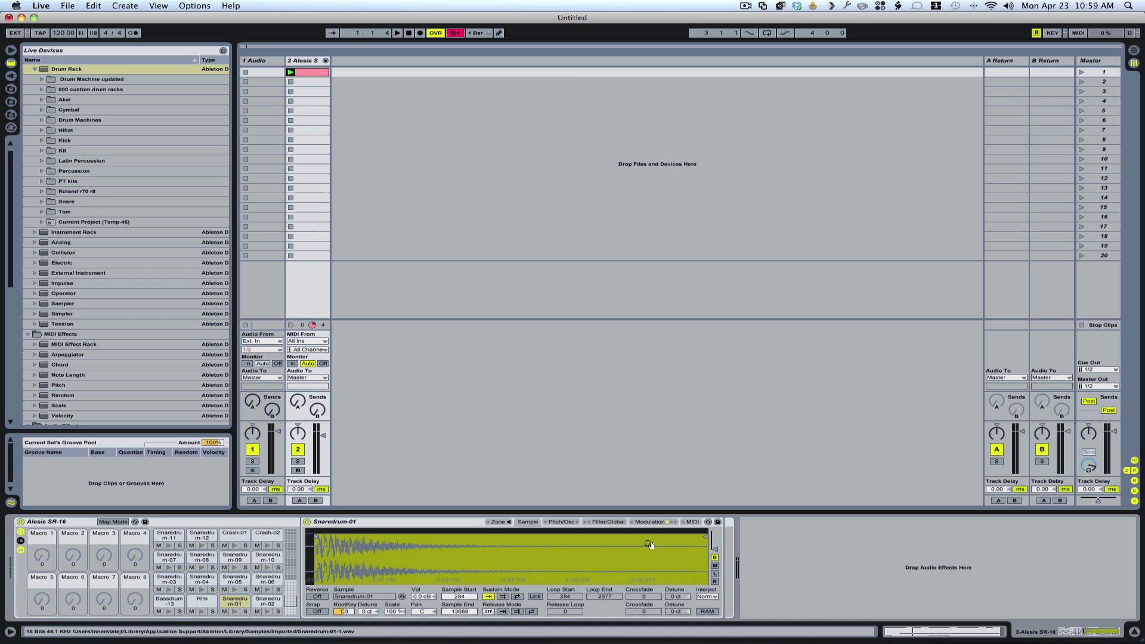
{"action": "left_click", "coordinate": [692, 522]}
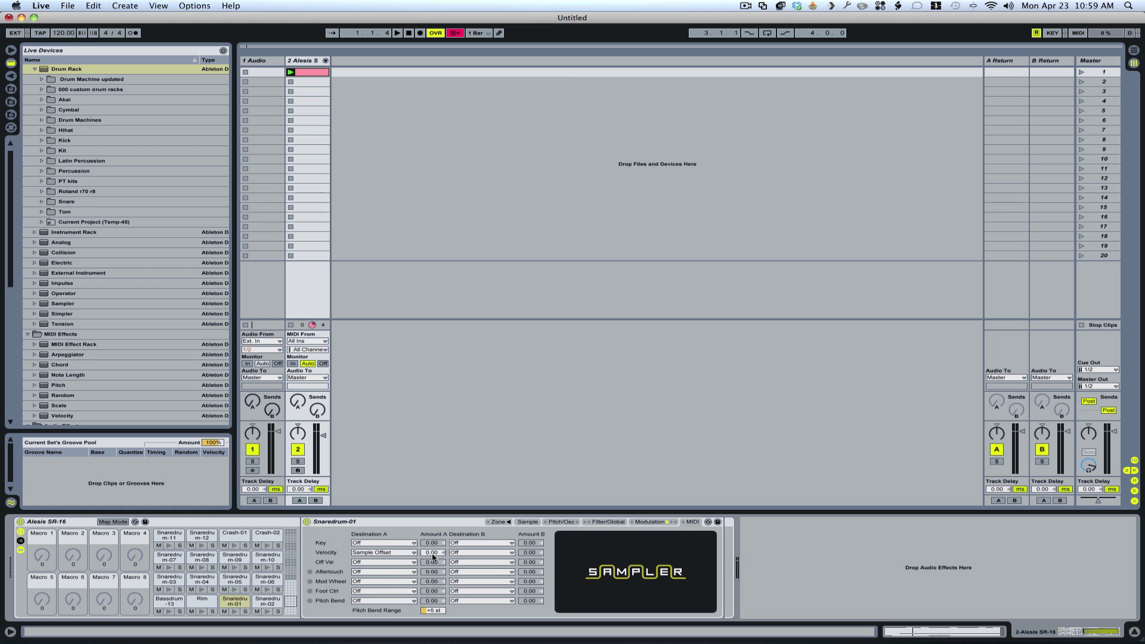
{"action": "left_click_drag", "start_coordinate": [433, 556], "coordinate": [432, 544]}
{"action": "left_click_drag", "start_coordinate": [434, 556], "coordinate": [434, 554]}
{"action": "left_click_drag", "start_coordinate": [433, 554], "coordinate": [434, 557]}
Solo Snaredrum-01 and play the drum clip twice, viewing the sample waveform on the second listen
{"action": "left_click", "coordinate": [245, 611]}
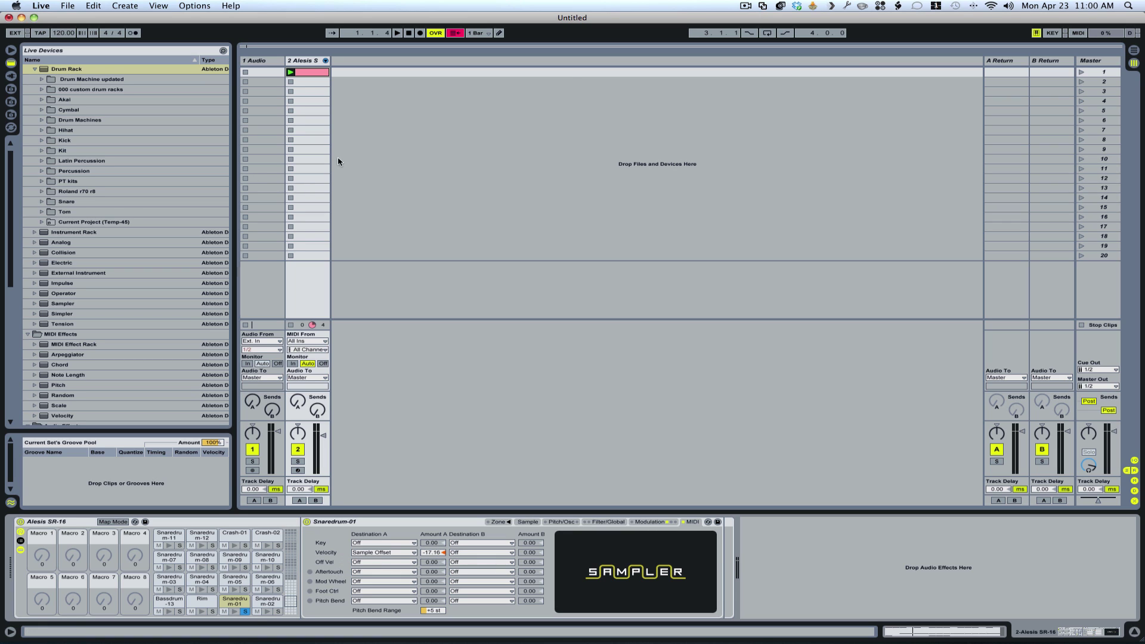
{"action": "left_click", "coordinate": [291, 72]}
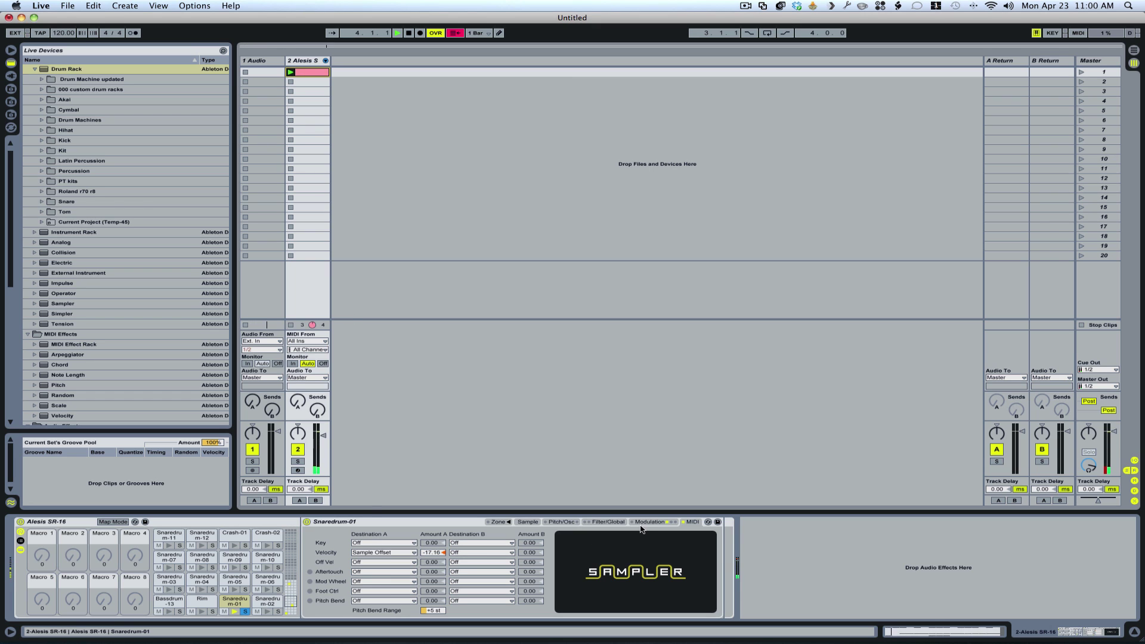
{"action": "key", "text": "space"}
{"action": "left_click", "coordinate": [528, 522]}
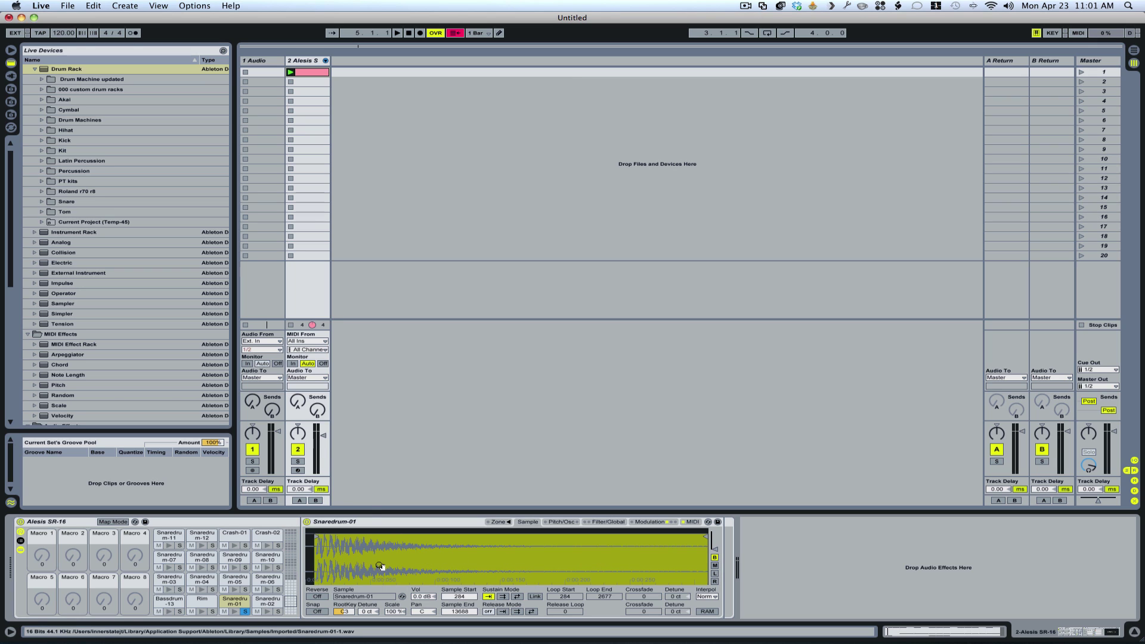
{"action": "key", "text": "space"}
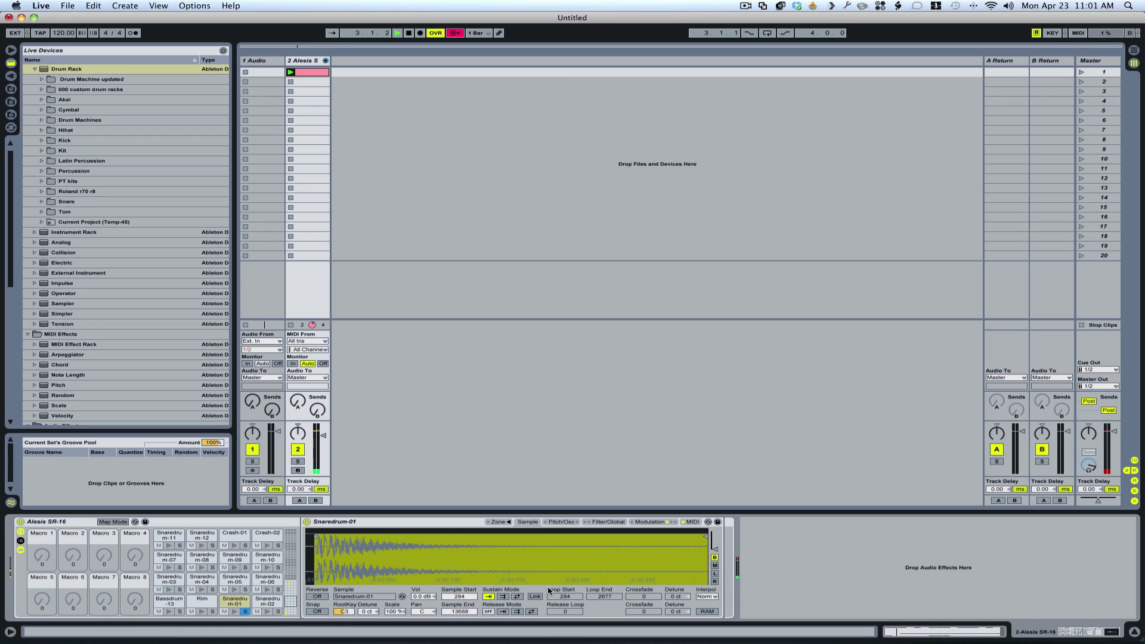
{"action": "key", "text": "space"}
Select the Shaker pad, enable its LFO 1, and set velocity's Sample Offset to -17.41
{"action": "left_click", "coordinate": [290, 593]}
{"action": "key", "text": "a"}
{"action": "scroll", "coordinate": [291, 590], "scroll_direction": "up", "scroll_amount": 3}
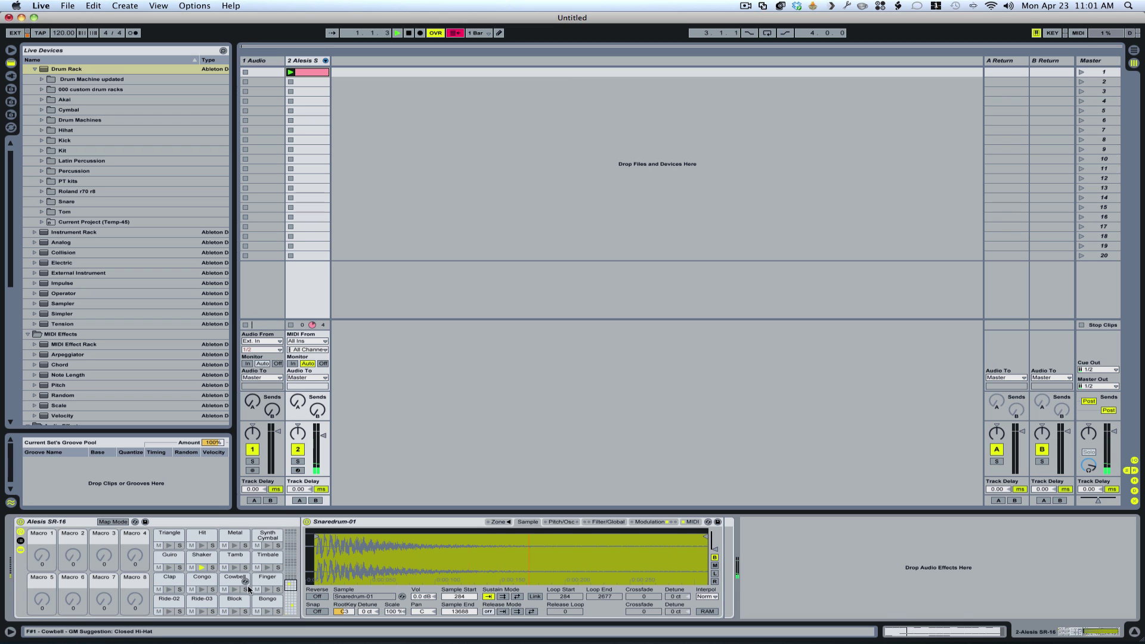
{"action": "left_click", "coordinate": [202, 559]}
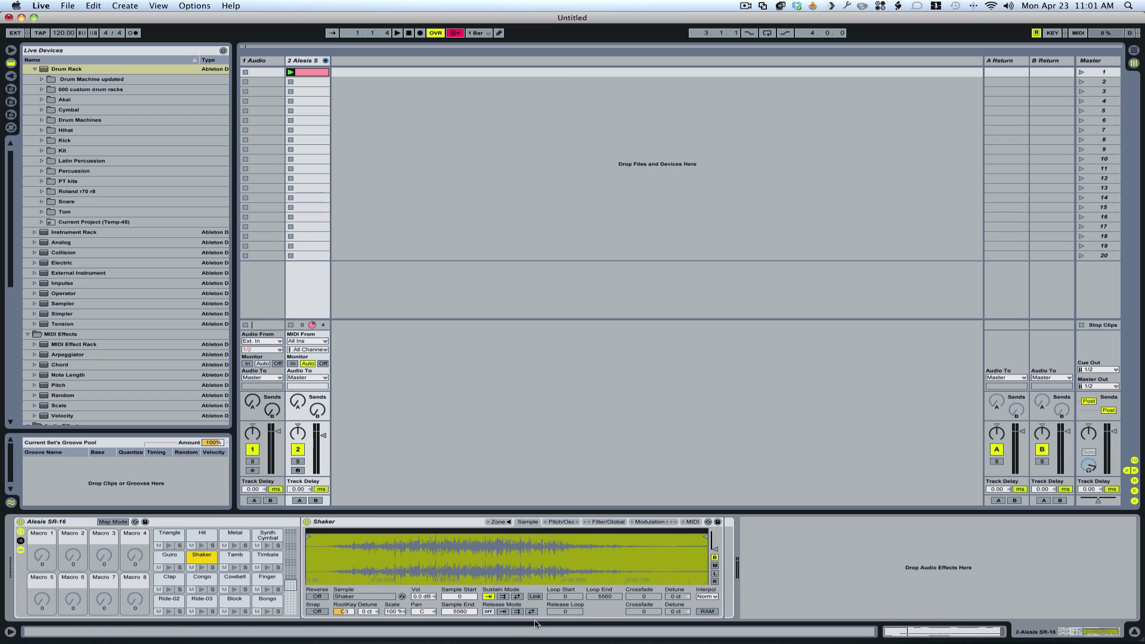
{"action": "left_click", "coordinate": [653, 524]}
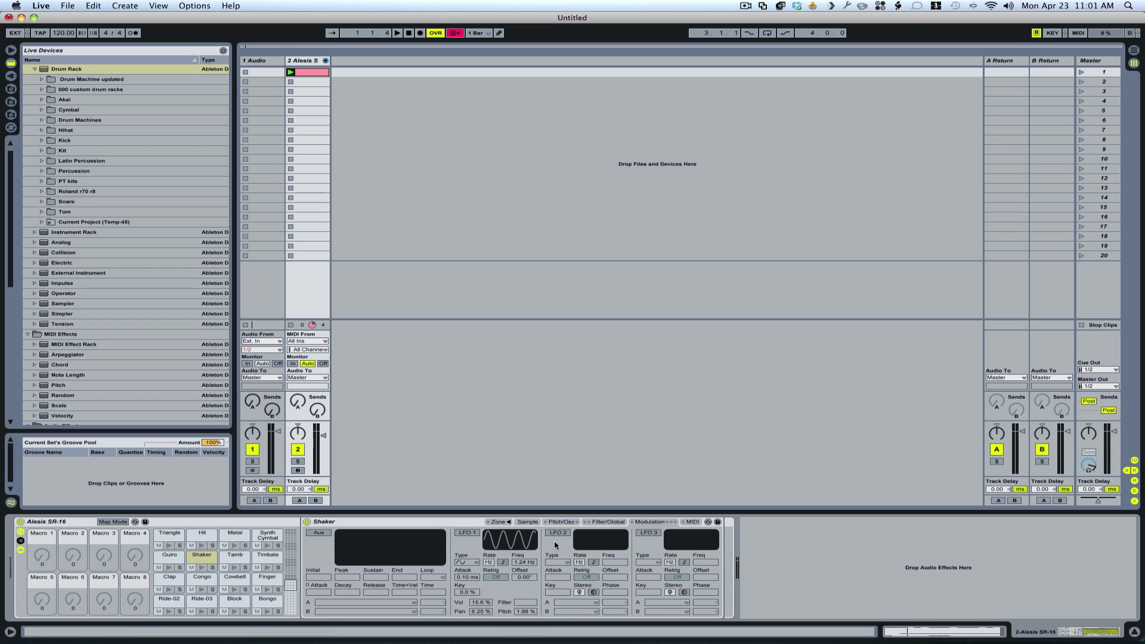
{"action": "left_click", "coordinate": [467, 533]}
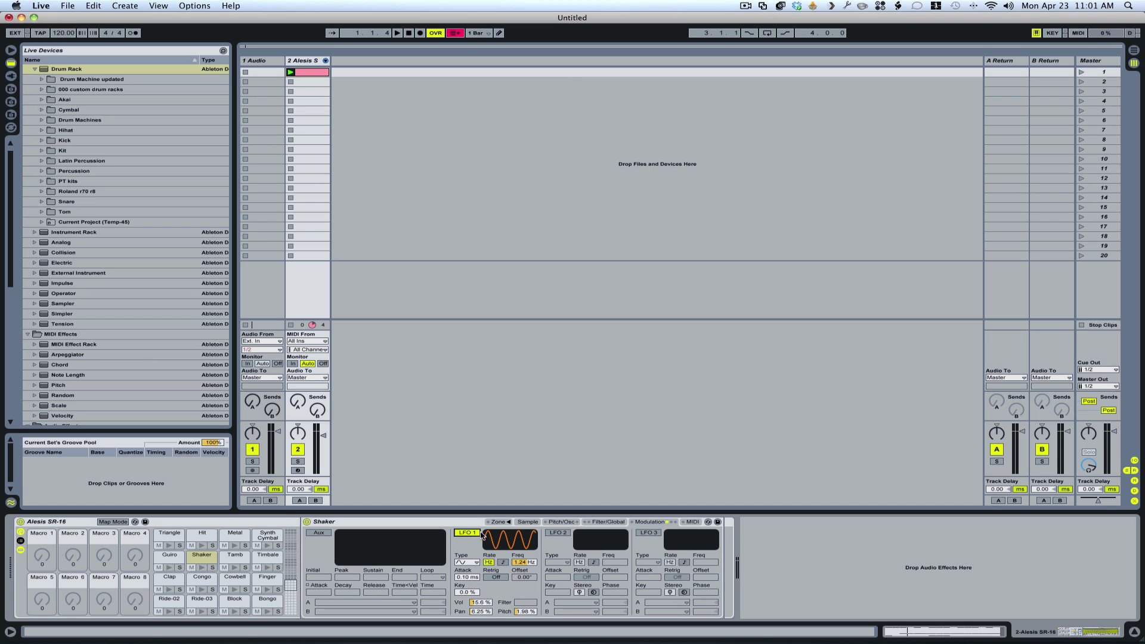
{"action": "left_click", "coordinate": [694, 523]}
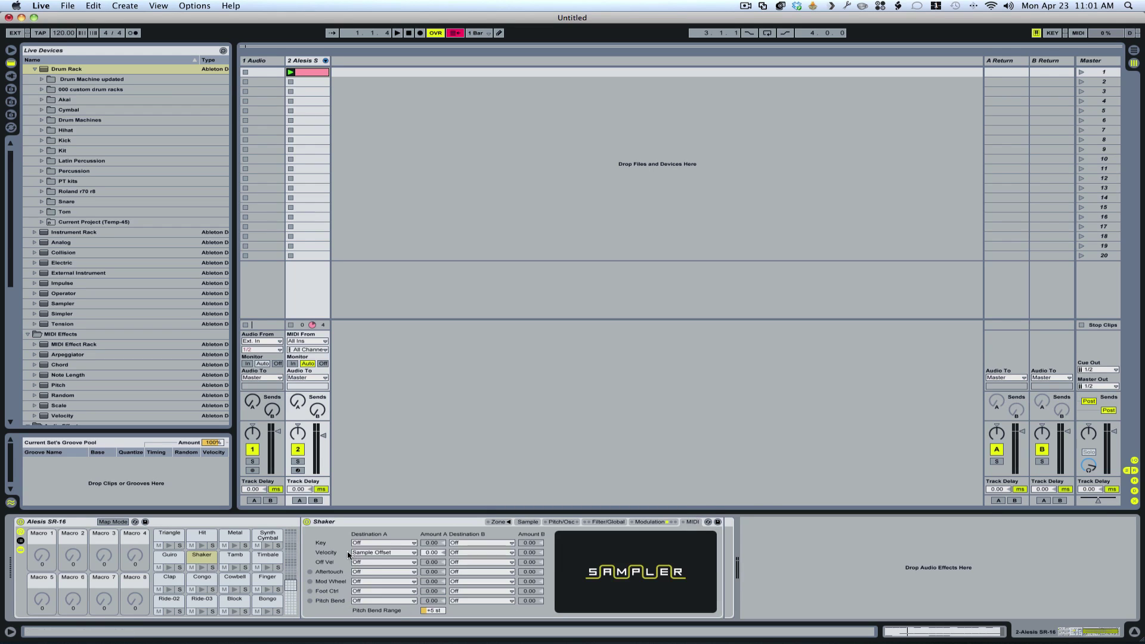
{"action": "left_click", "coordinate": [432, 552]}
Select Bassdrum-01, enable its LFO 1, and lower volume and pan amounts to 4.69% and 2.34%
{"action": "left_click", "coordinate": [290, 607]}
{"action": "left_click", "coordinate": [170, 601]}
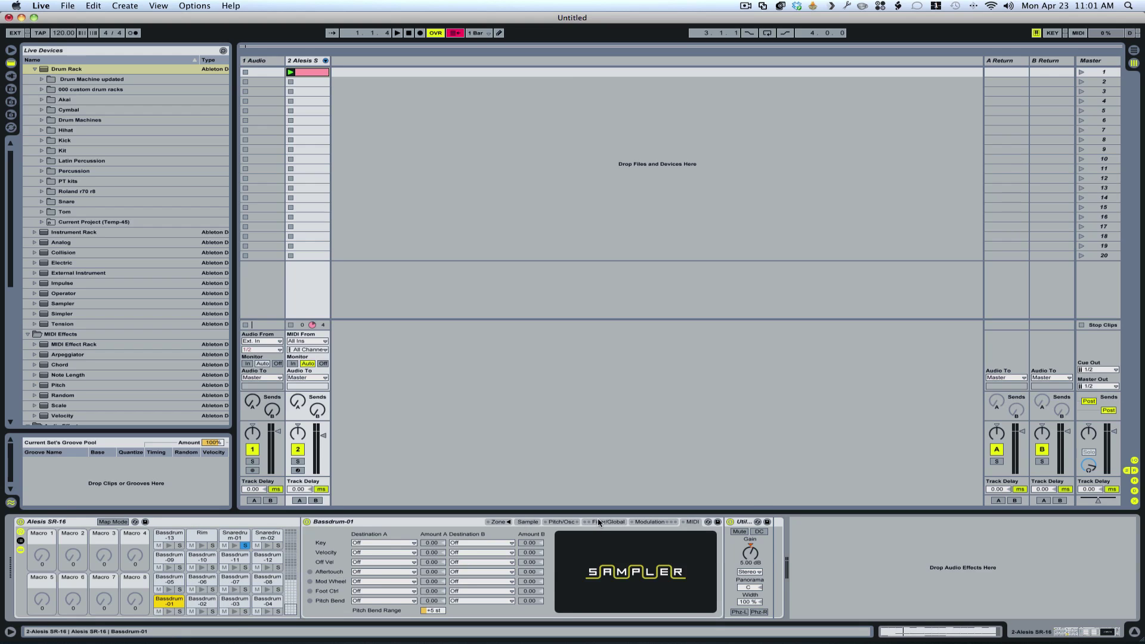
{"action": "left_click", "coordinate": [646, 523]}
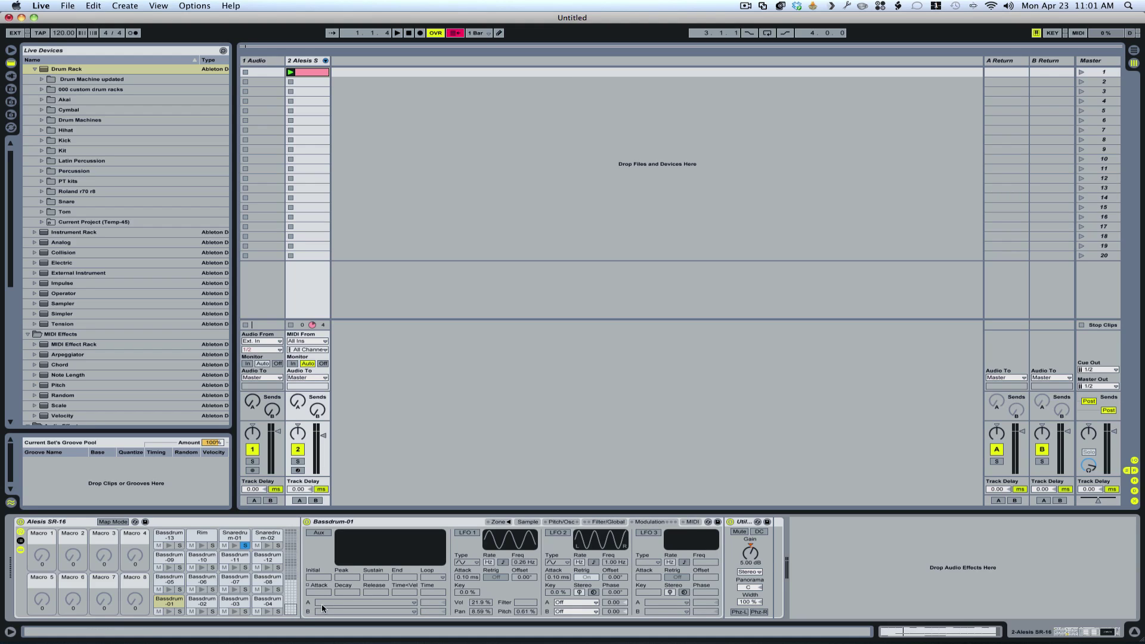
{"action": "left_click", "coordinate": [471, 534]}
{"action": "left_click_drag", "start_coordinate": [472, 604], "coordinate": [471, 615]}
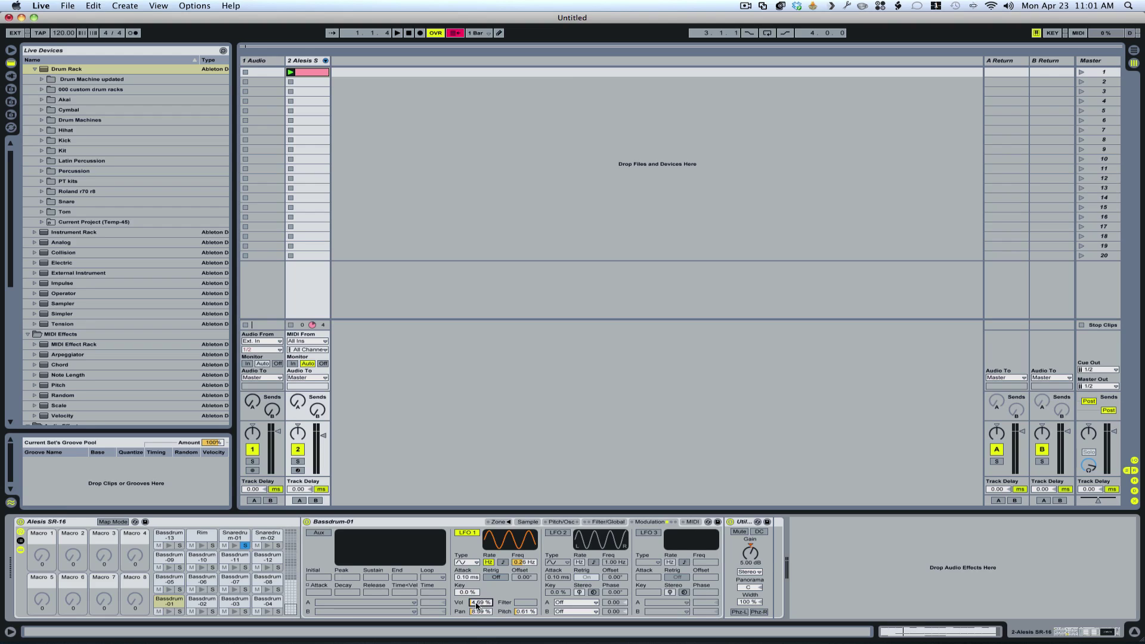
{"action": "left_click_drag", "start_coordinate": [481, 614], "coordinate": [481, 627]}
Launch the drum clip to hear the LFO- and velocity-modulated kit
{"action": "left_click", "coordinate": [291, 73]}
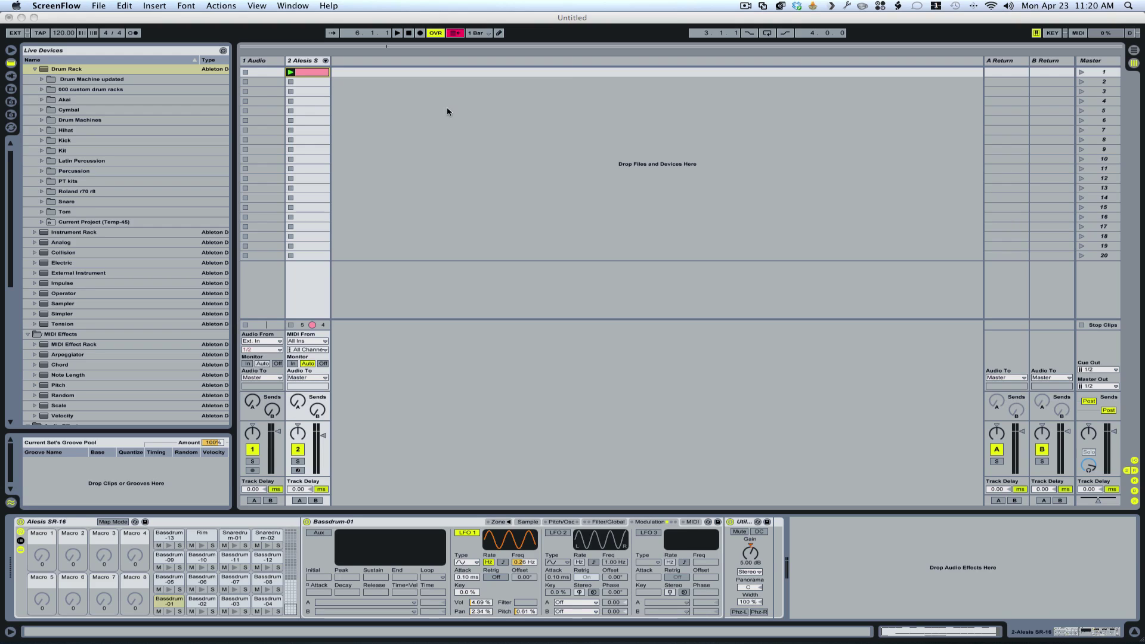
Extract a 1/16 groove from the drum clip into the Groove Pool with 100% timing and 12% random
{"action": "left_click", "coordinate": [309, 73]}
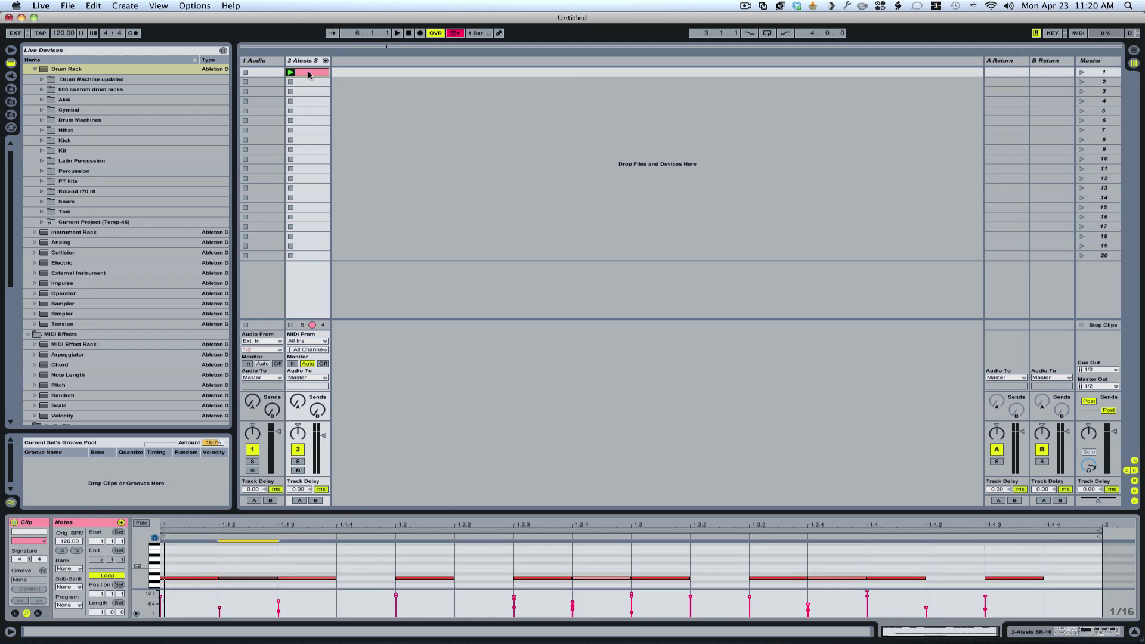
{"action": "left_click", "coordinate": [310, 76]}
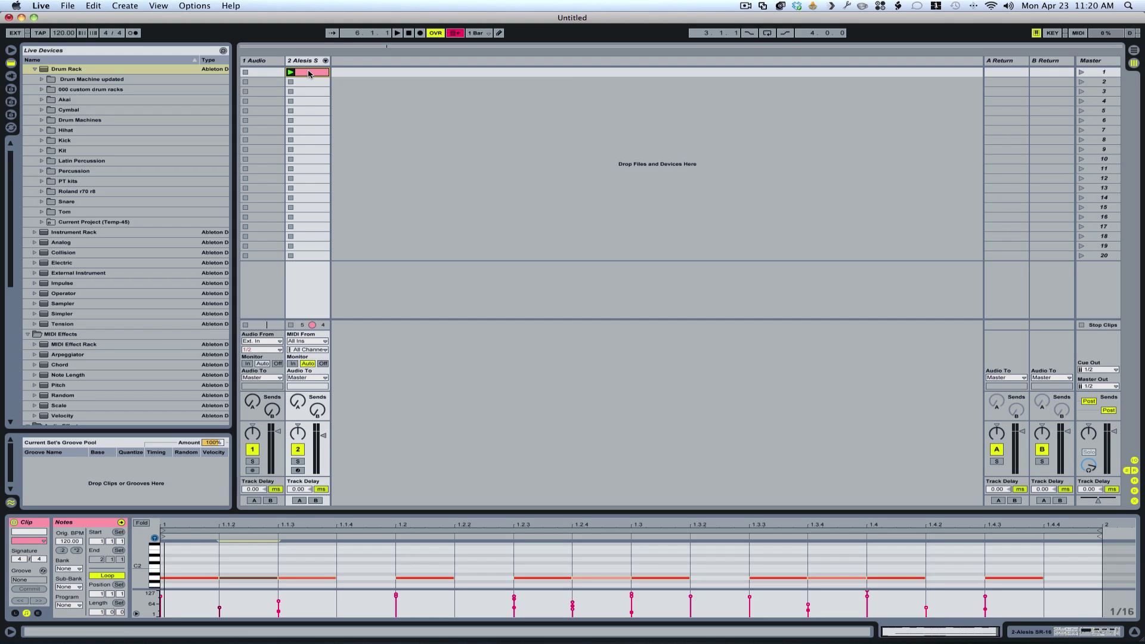
{"action": "left_click_drag", "start_coordinate": [310, 76], "coordinate": [43, 479]}
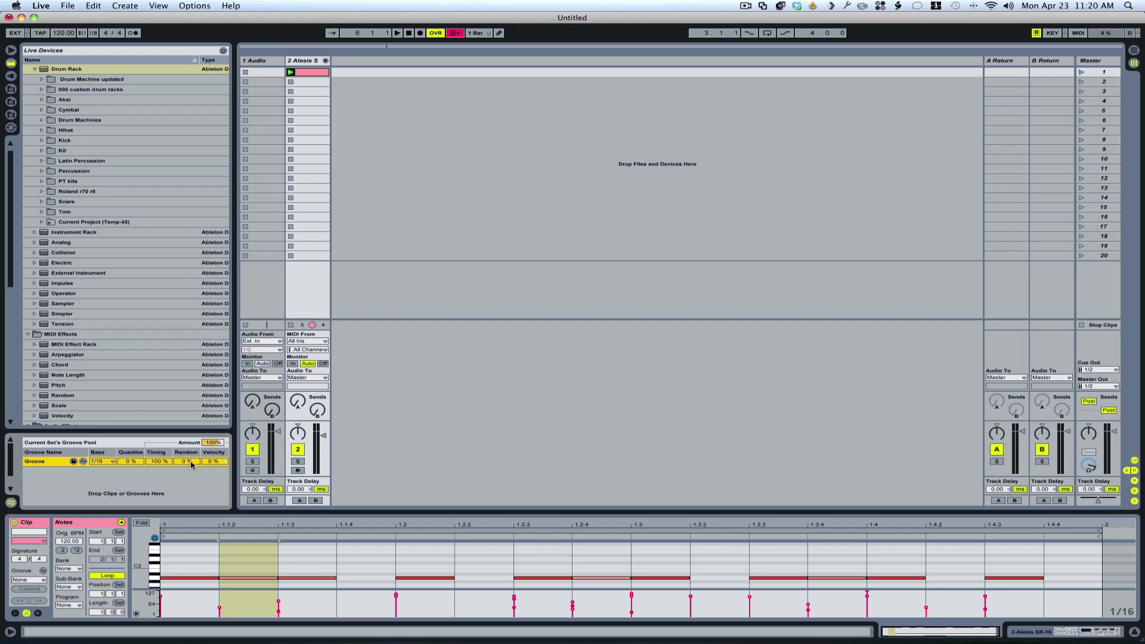
{"action": "left_click_drag", "start_coordinate": [188, 462], "coordinate": [188, 460]}
Assign the 12% random 1/16 groove to the drum clip, then play the clip and stop playback
{"action": "left_click", "coordinate": [45, 463]}
{"action": "left_click_drag", "start_coordinate": [296, 78], "coordinate": [307, 75]}
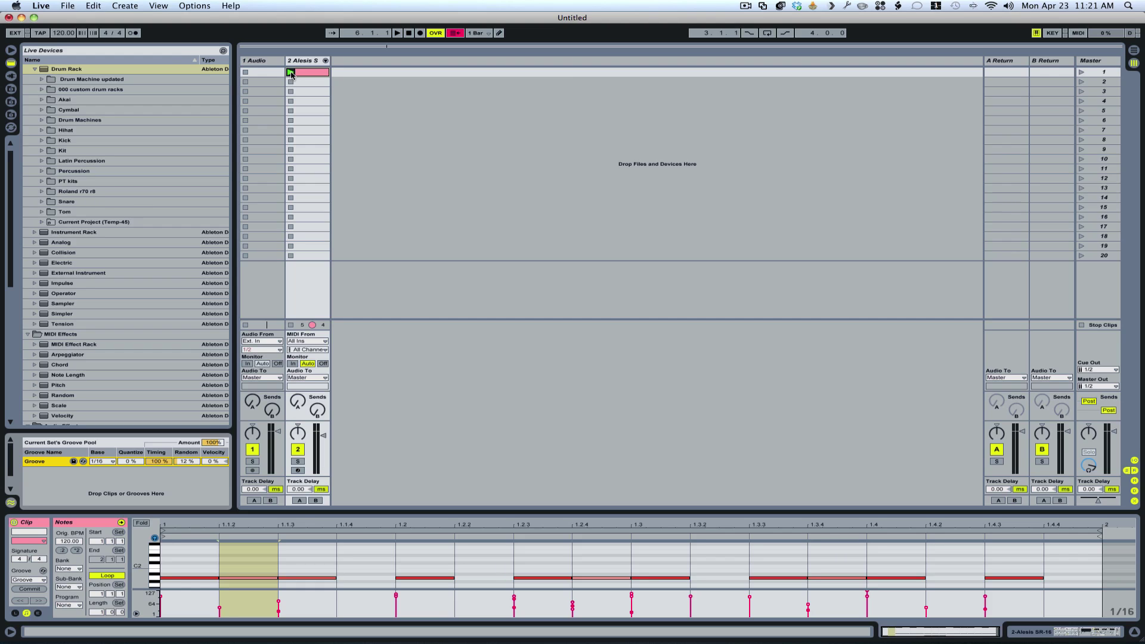
{"action": "left_click", "coordinate": [291, 73]}
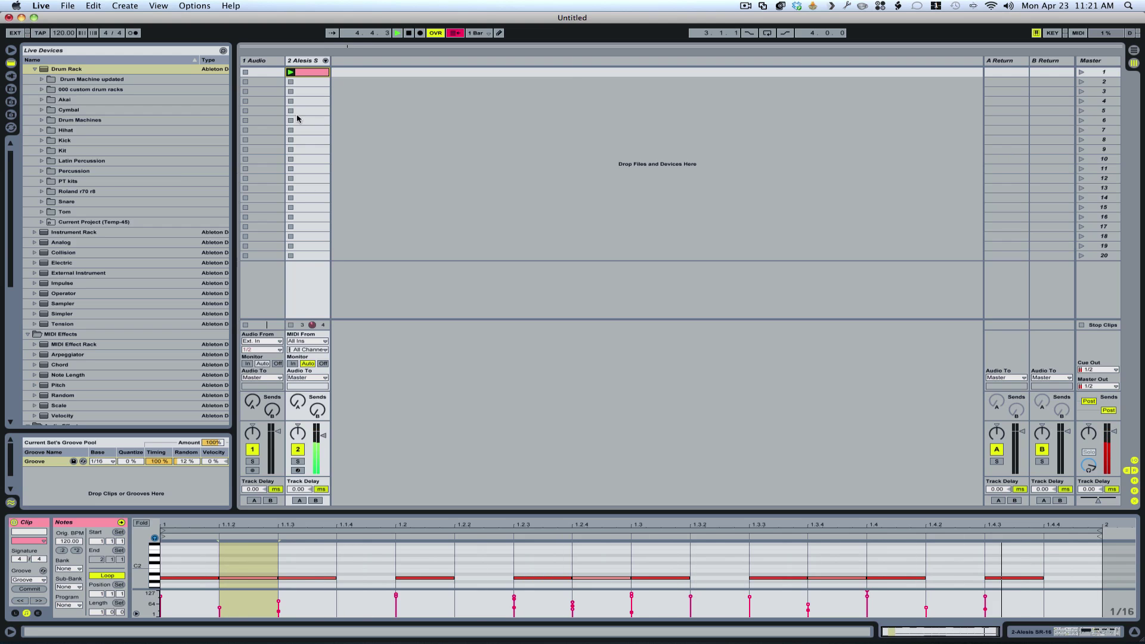
{"action": "key", "text": "space"}
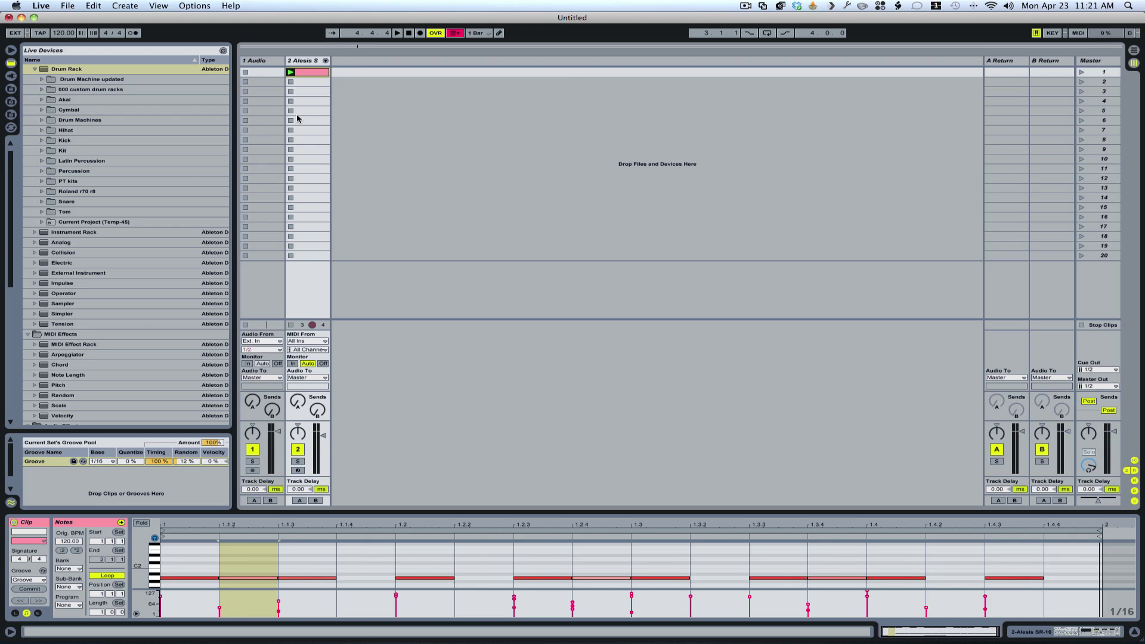